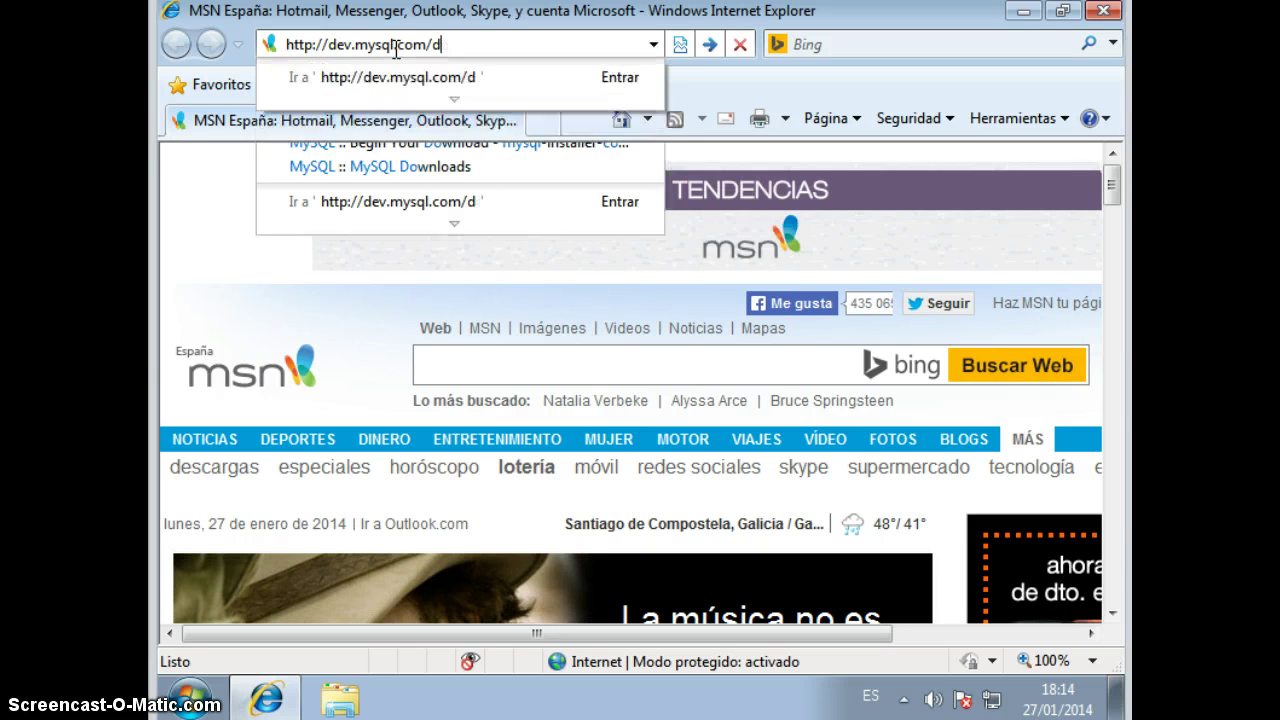
Load the dev.mysql.com developer site and go to its Downloads section.
{"action": "key", "text": "Return"}
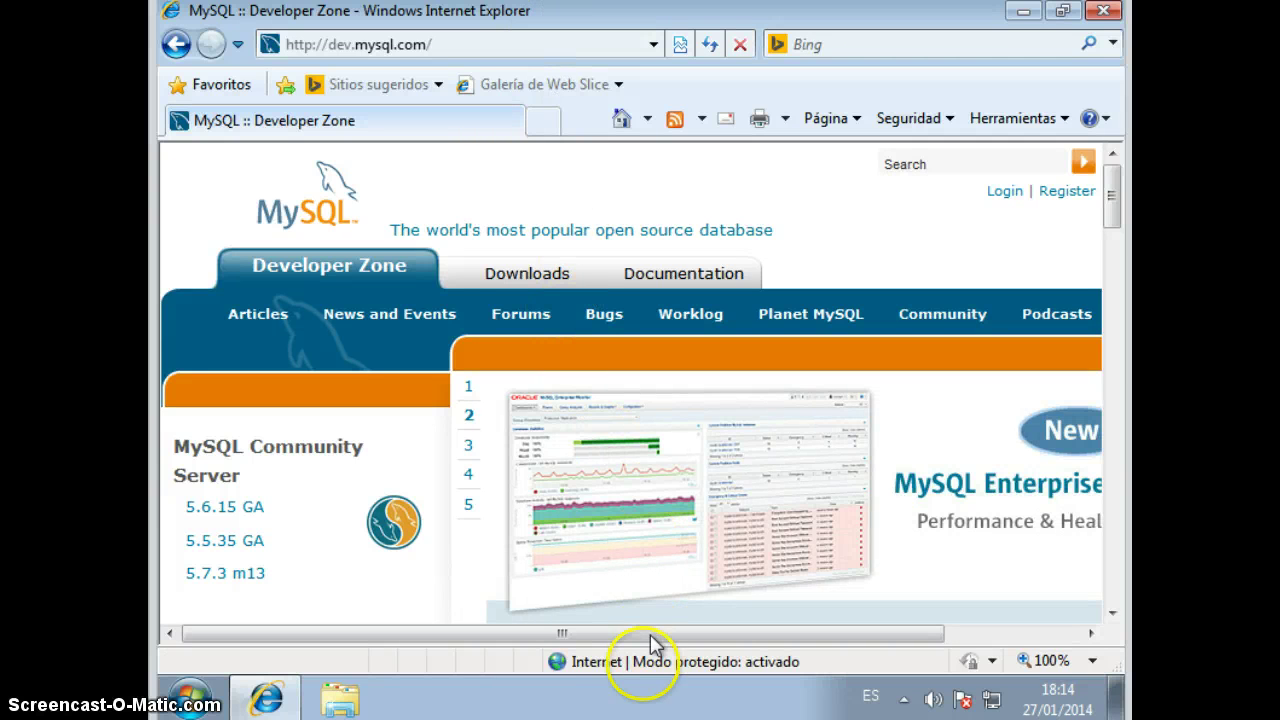
{"action": "scroll", "coordinate": [526, 468], "scroll_direction": "down", "scroll_amount": 3}
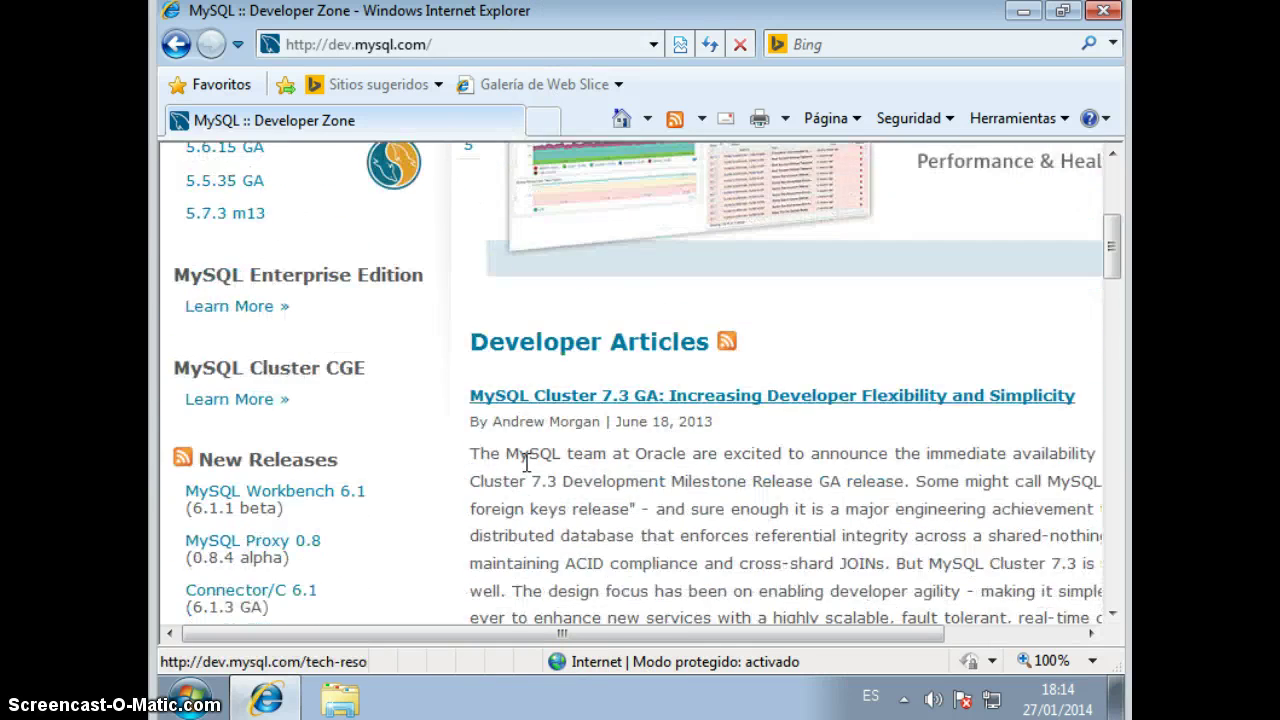
{"action": "scroll", "coordinate": [580, 555], "scroll_direction": "down", "scroll_amount": 2}
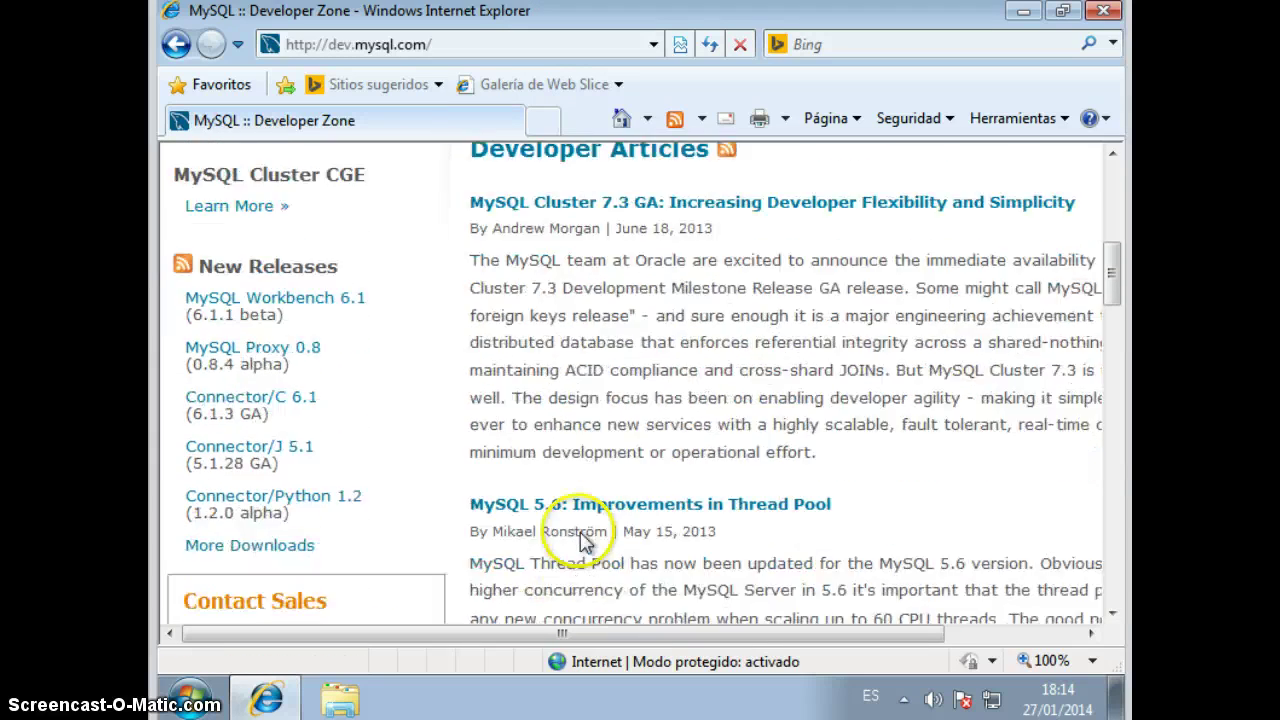
{"action": "scroll", "coordinate": [584, 532], "scroll_direction": "down", "scroll_amount": 1}
{"action": "scroll", "coordinate": [575, 512], "scroll_direction": "up", "scroll_amount": 5}
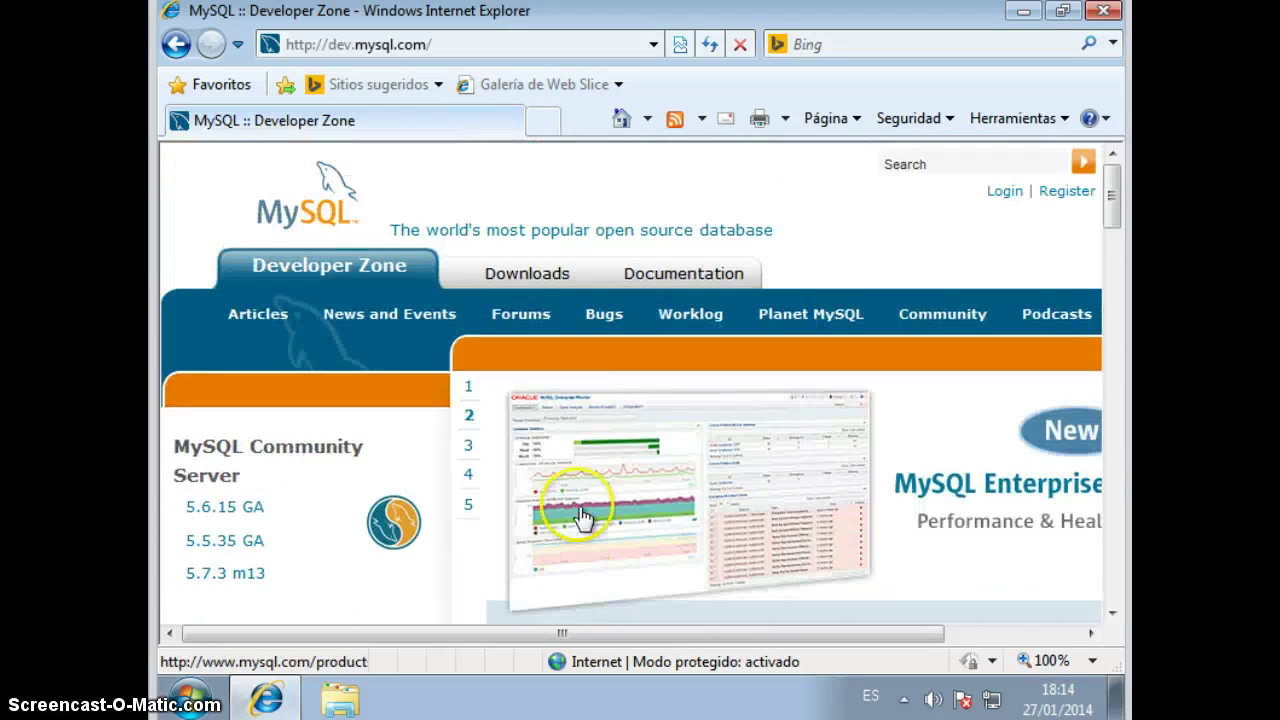
{"action": "left_click", "coordinate": [505, 276]}
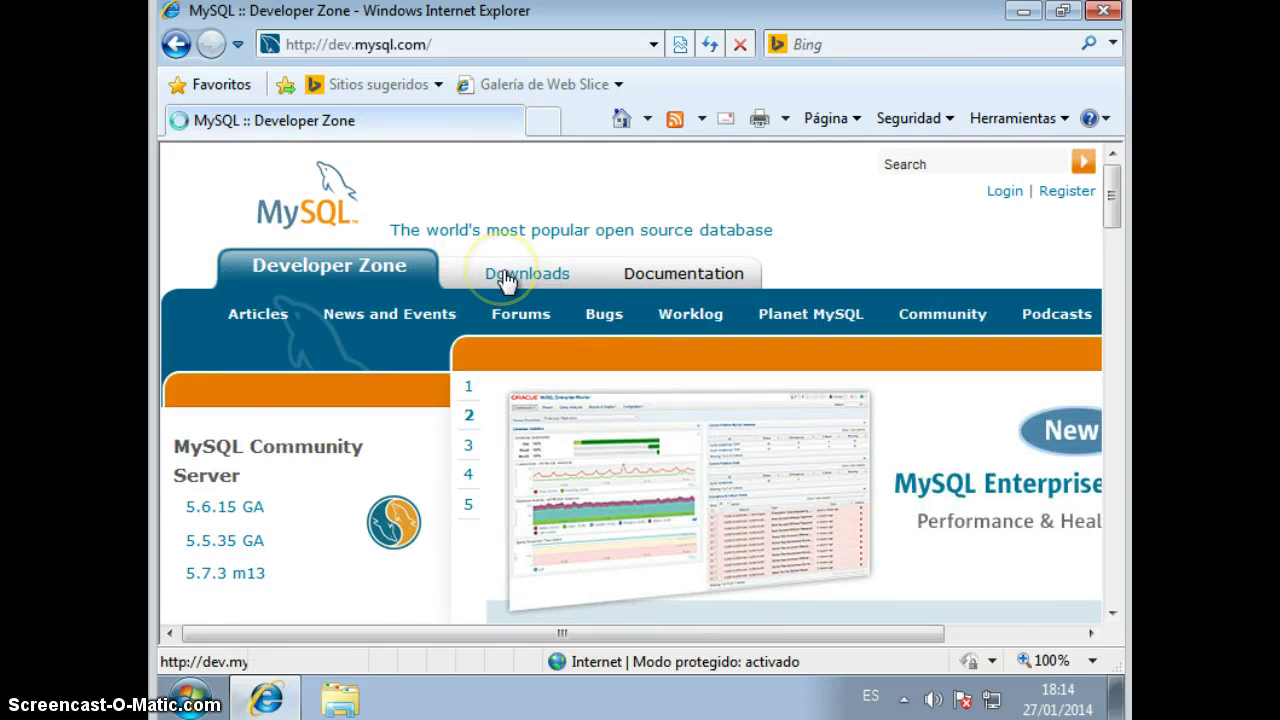
Open the MySQL Workbench download page from the MySQL Workbench & Utilities product category.
{"action": "scroll", "coordinate": [504, 300], "scroll_direction": "down", "scroll_amount": 1}
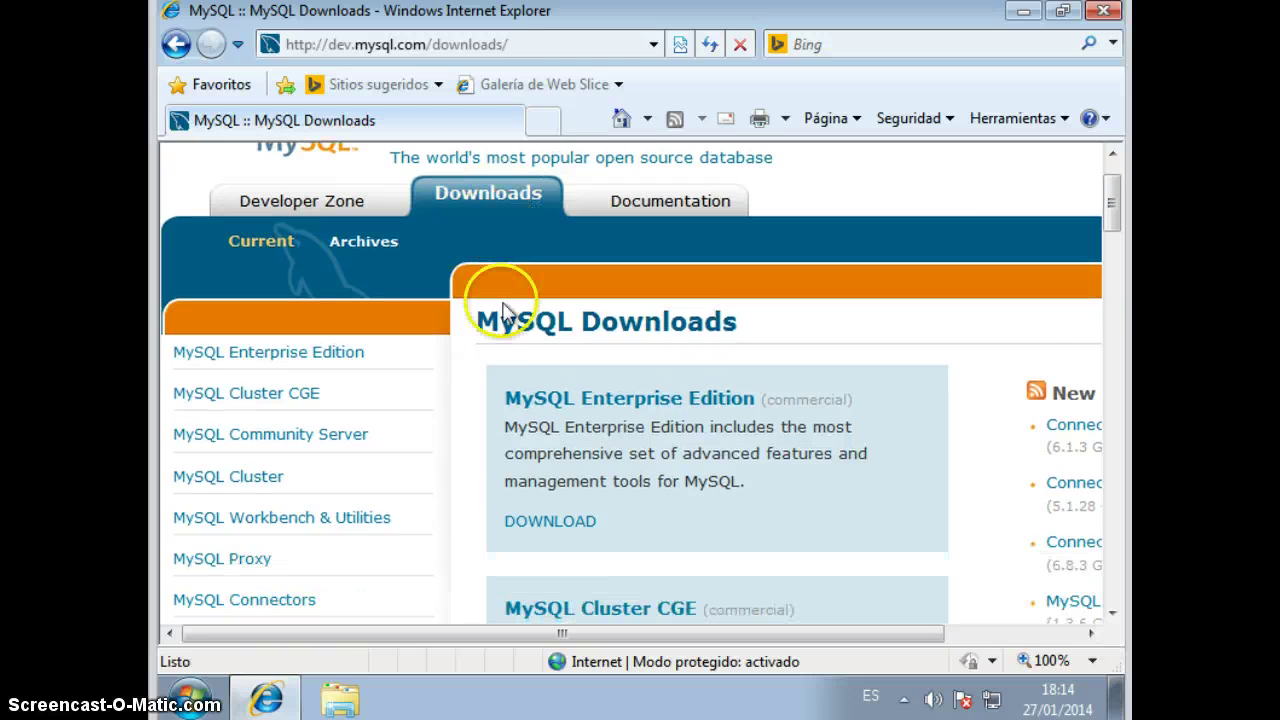
{"action": "scroll", "coordinate": [505, 312], "scroll_direction": "down", "scroll_amount": 1}
{"action": "left_click", "coordinate": [263, 447]}
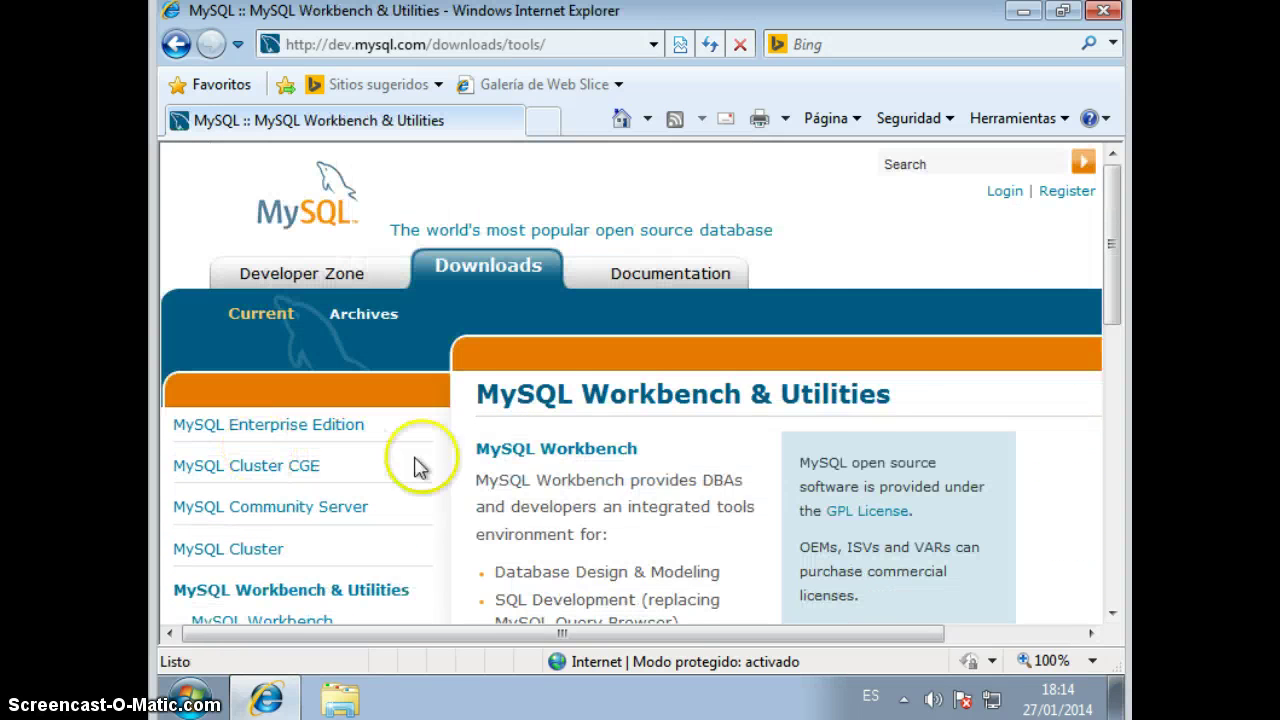
{"action": "scroll", "coordinate": [875, 436], "scroll_direction": "down", "scroll_amount": 3}
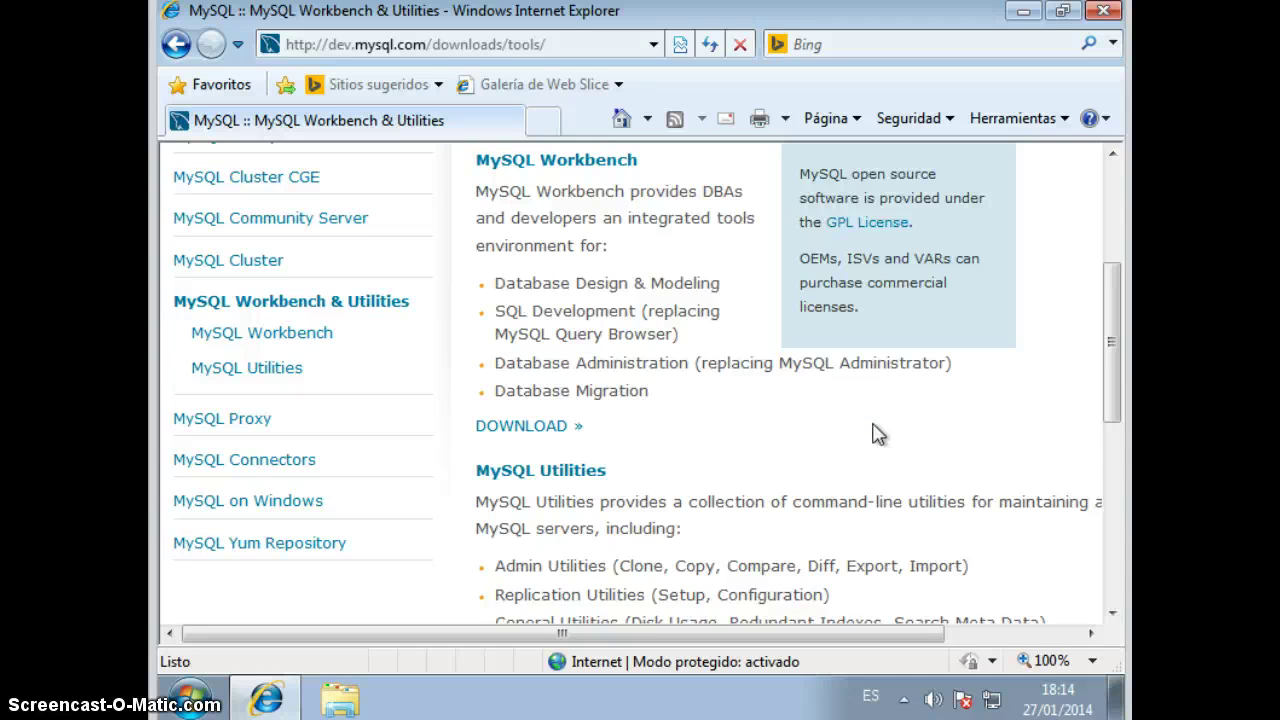
{"action": "left_click", "coordinate": [510, 428]}
Expand the MySQL Workbench prerequisites and open the Microsoft Visual C++ 2010 Redistributable Package (x86) page in a separate tab.
{"action": "scroll", "coordinate": [770, 435], "scroll_direction": "down", "scroll_amount": 1}
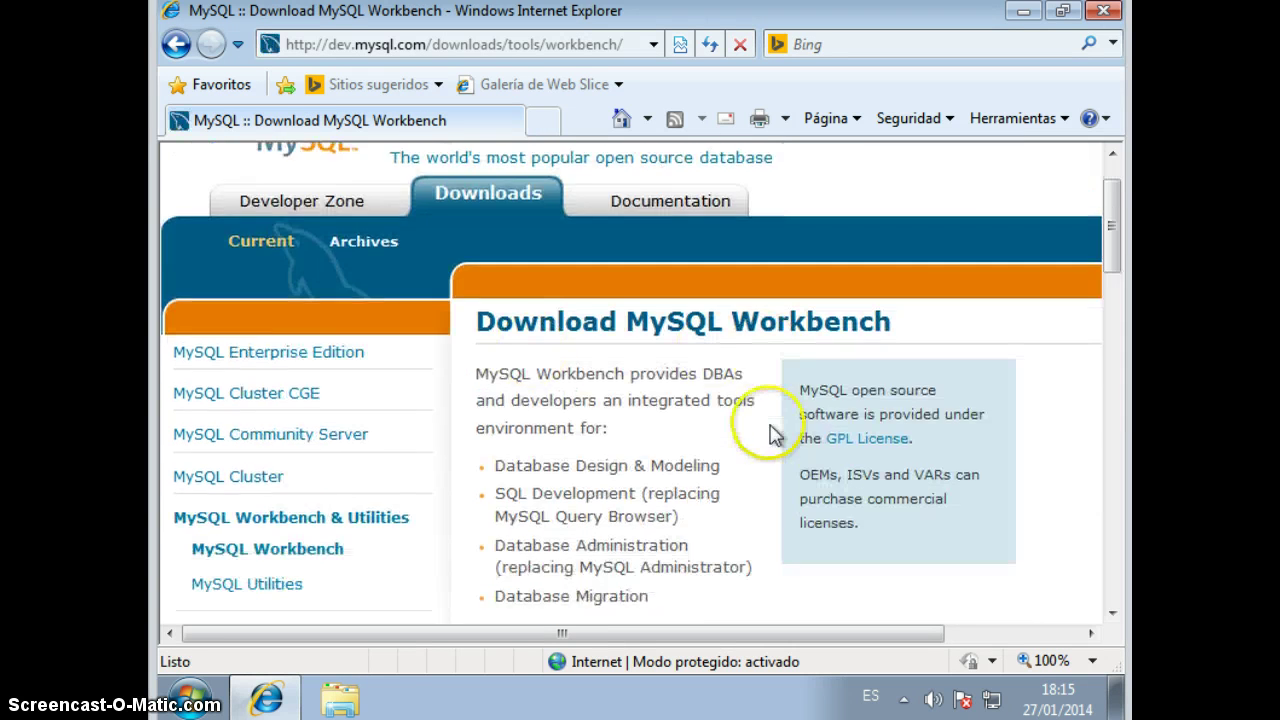
{"action": "scroll", "coordinate": [770, 435], "scroll_direction": "down", "scroll_amount": 3}
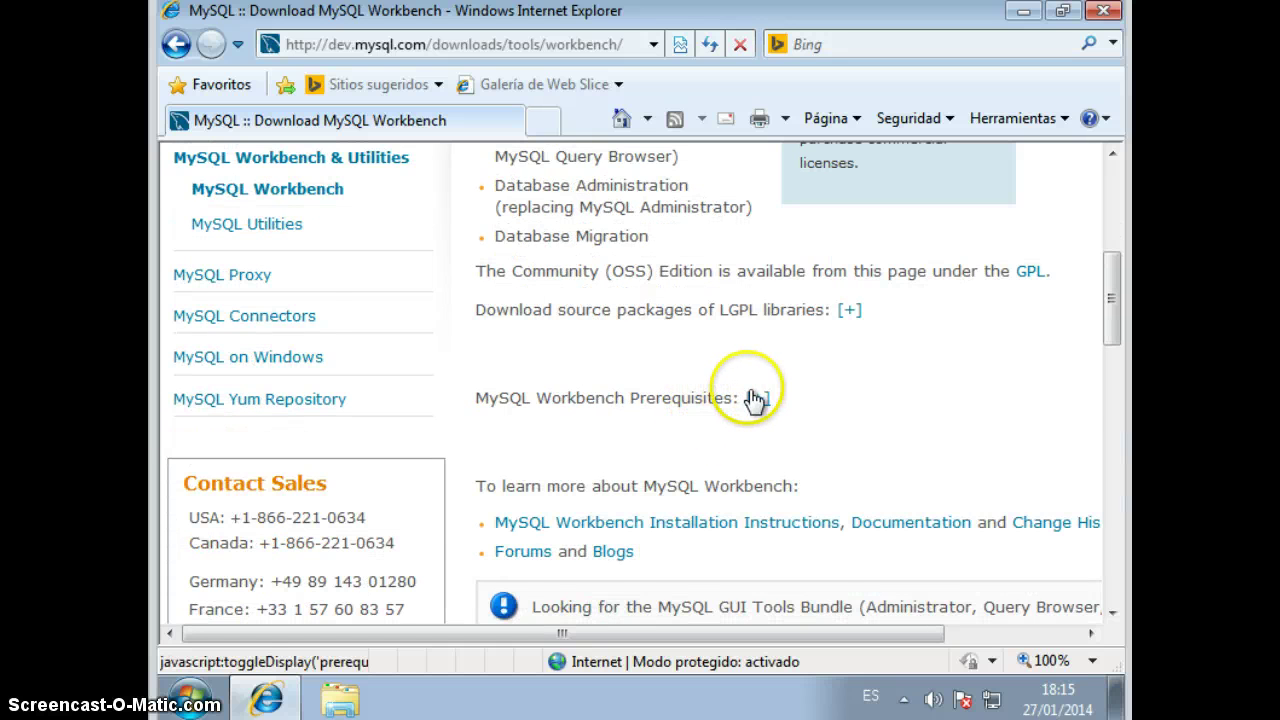
{"action": "left_click", "coordinate": [756, 398]}
{"action": "scroll", "coordinate": [861, 388], "scroll_direction": "down", "scroll_amount": 1}
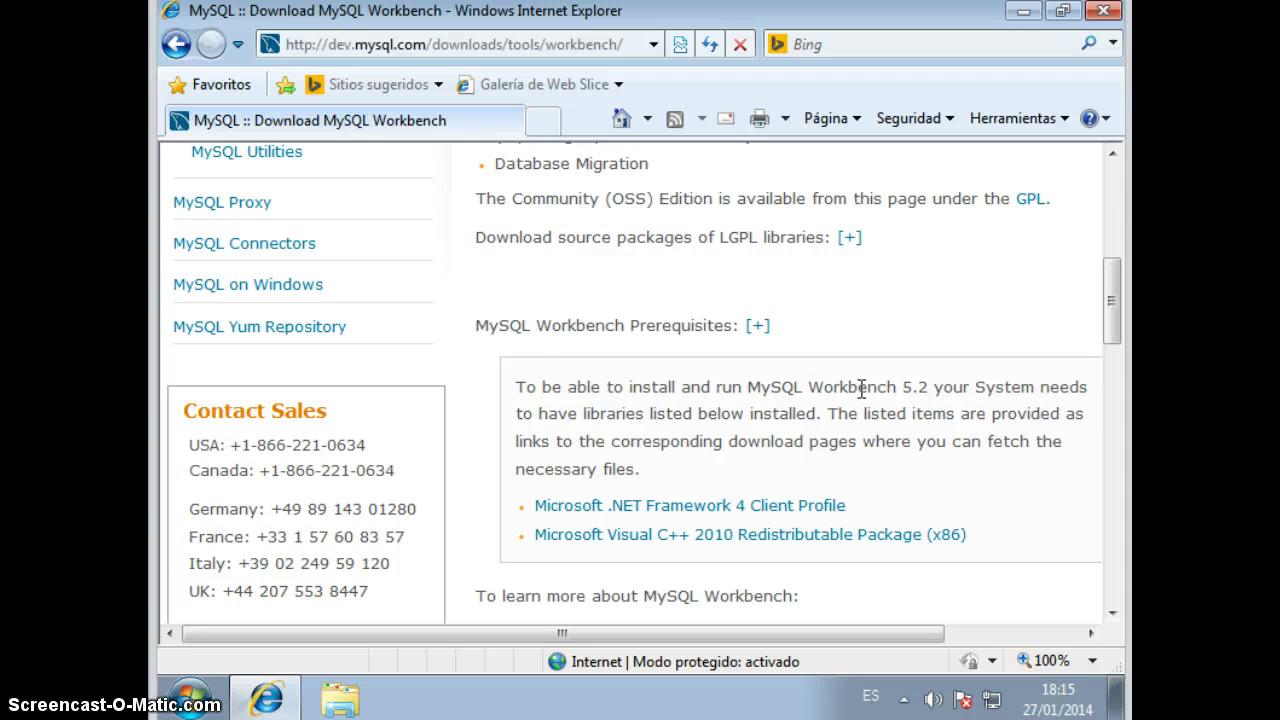
{"action": "scroll", "coordinate": [862, 388], "scroll_direction": "down", "scroll_amount": 1}
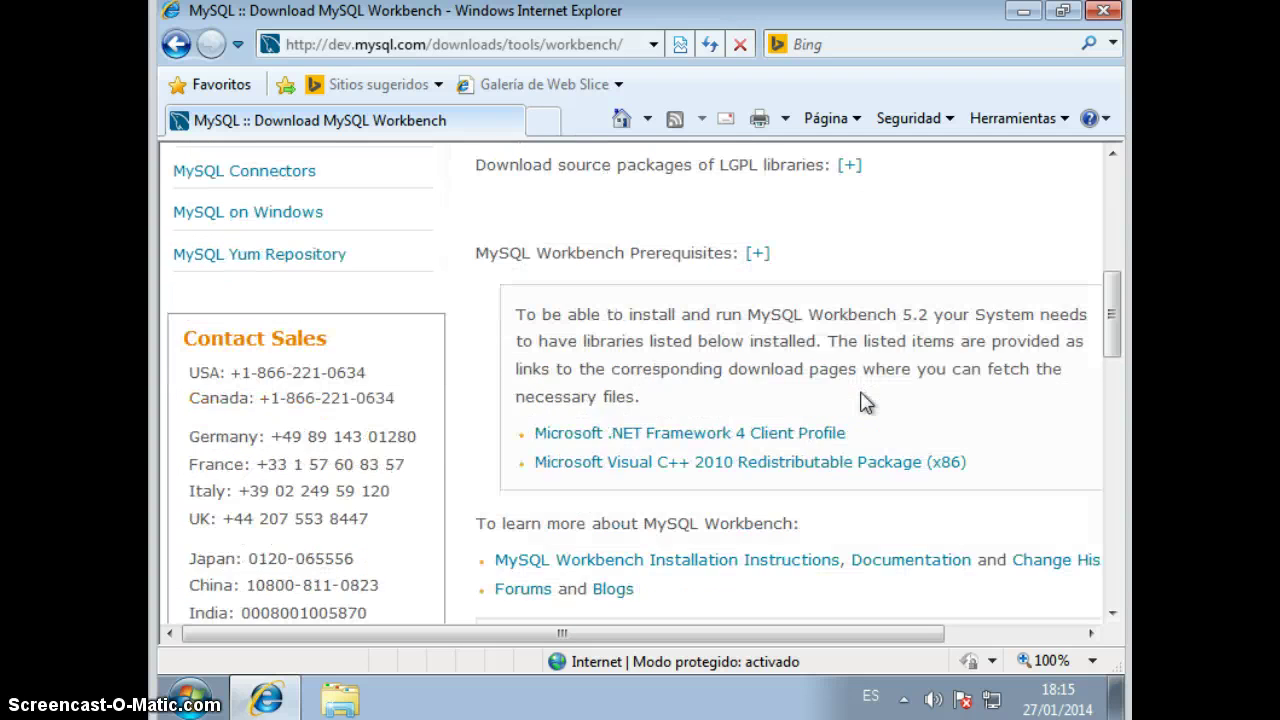
{"action": "middle_click", "coordinate": [725, 478]}
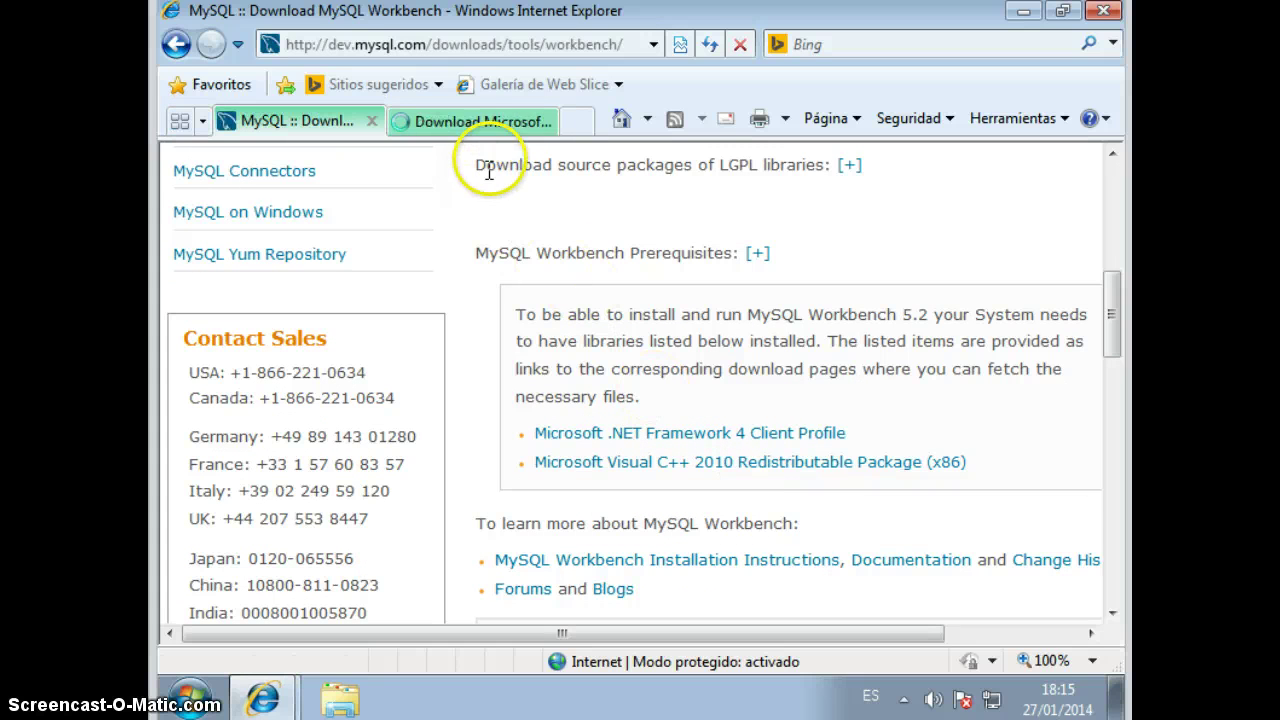
{"action": "left_click", "coordinate": [497, 122]}
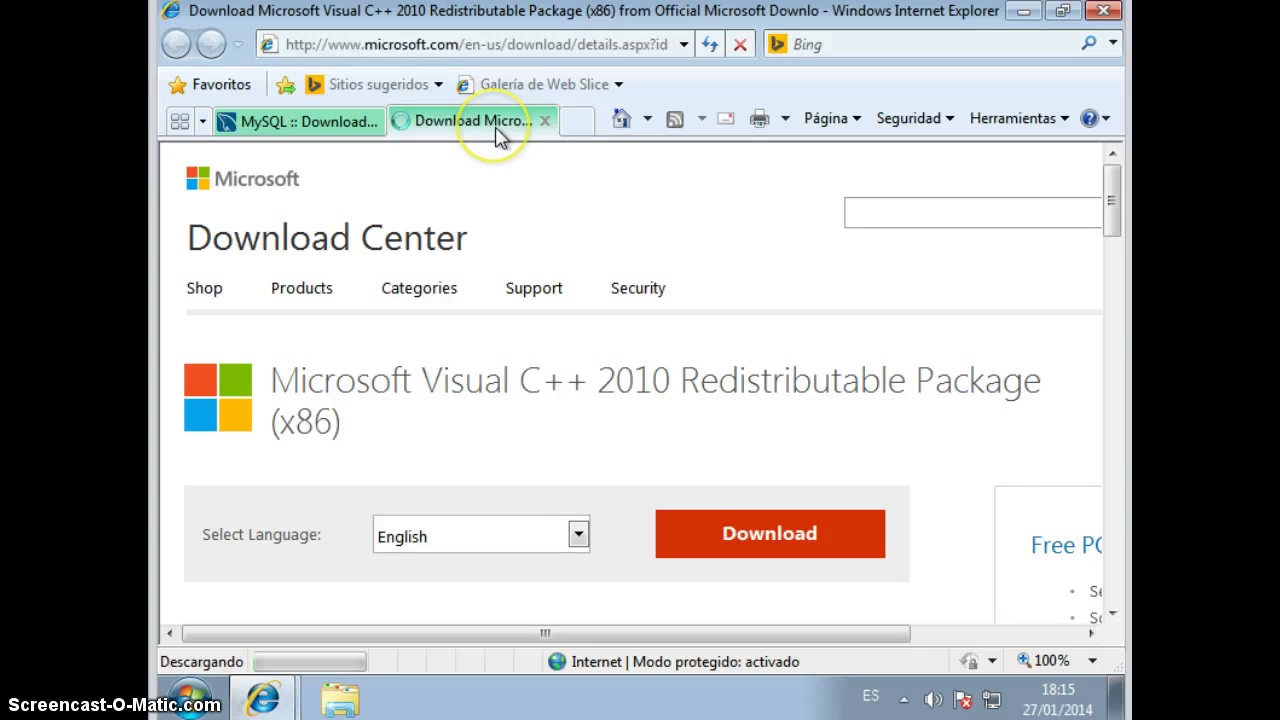
Set the download language to Spanish and request the Visual C++ 2010 Redistributable Package (x86).
{"action": "left_click", "coordinate": [568, 533]}
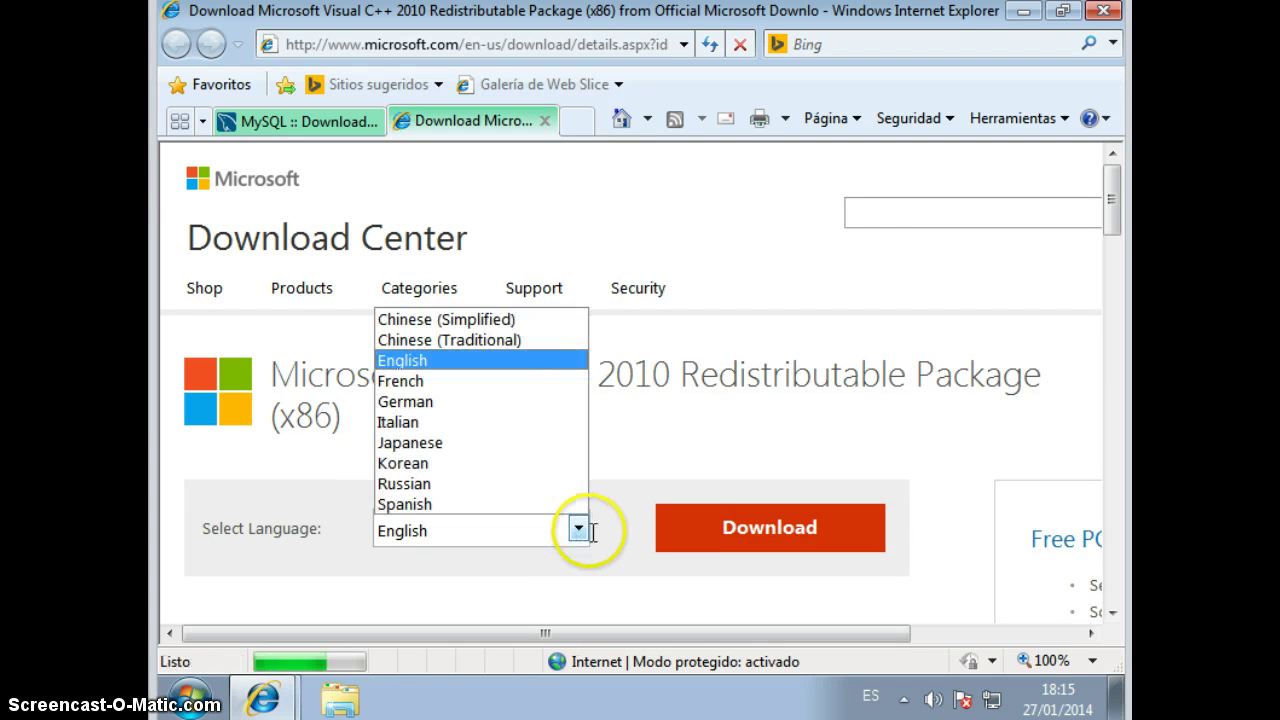
{"action": "left_click", "coordinate": [437, 505]}
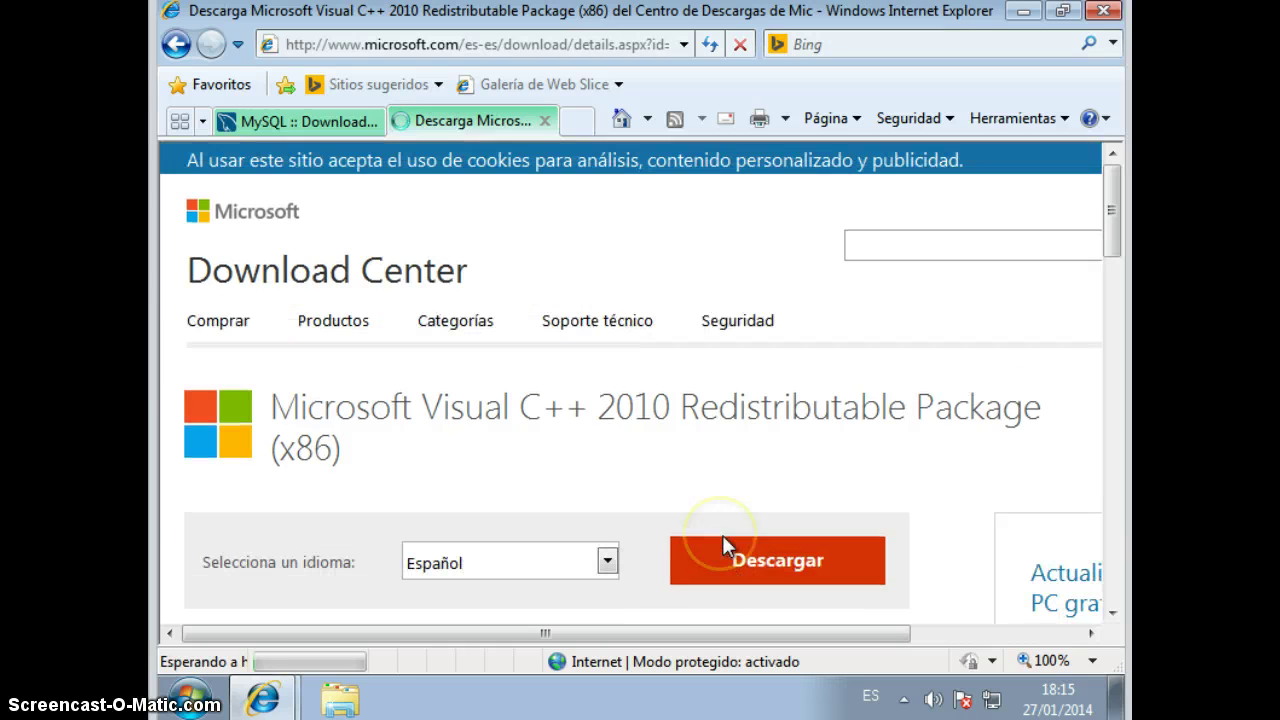
{"action": "left_click", "coordinate": [790, 550]}
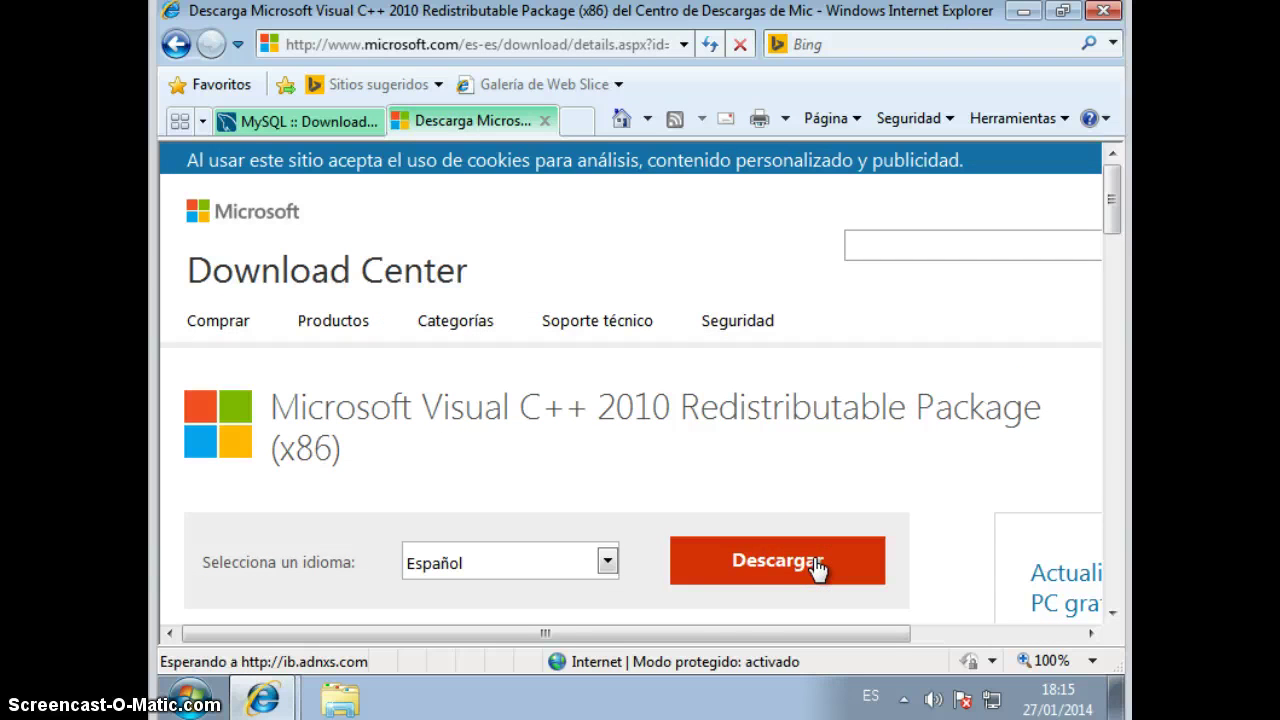
{"action": "left_click", "coordinate": [720, 549]}
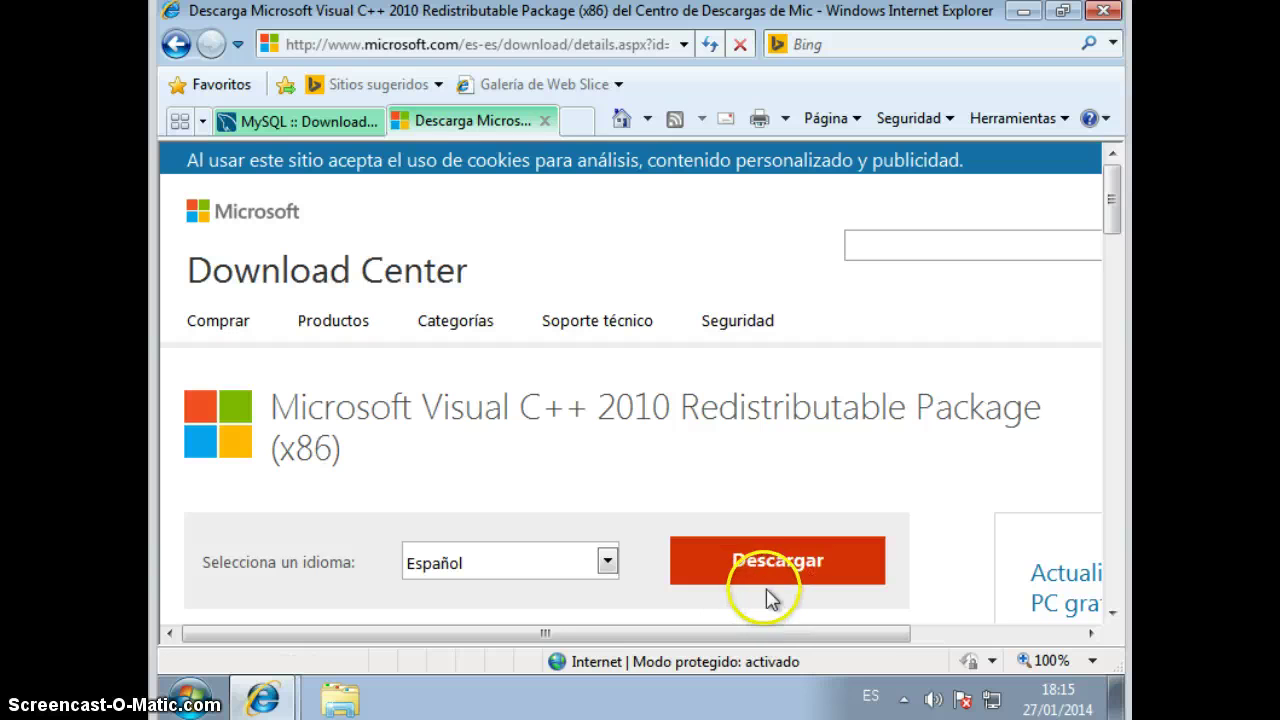
{"action": "left_click", "coordinate": [768, 580]}
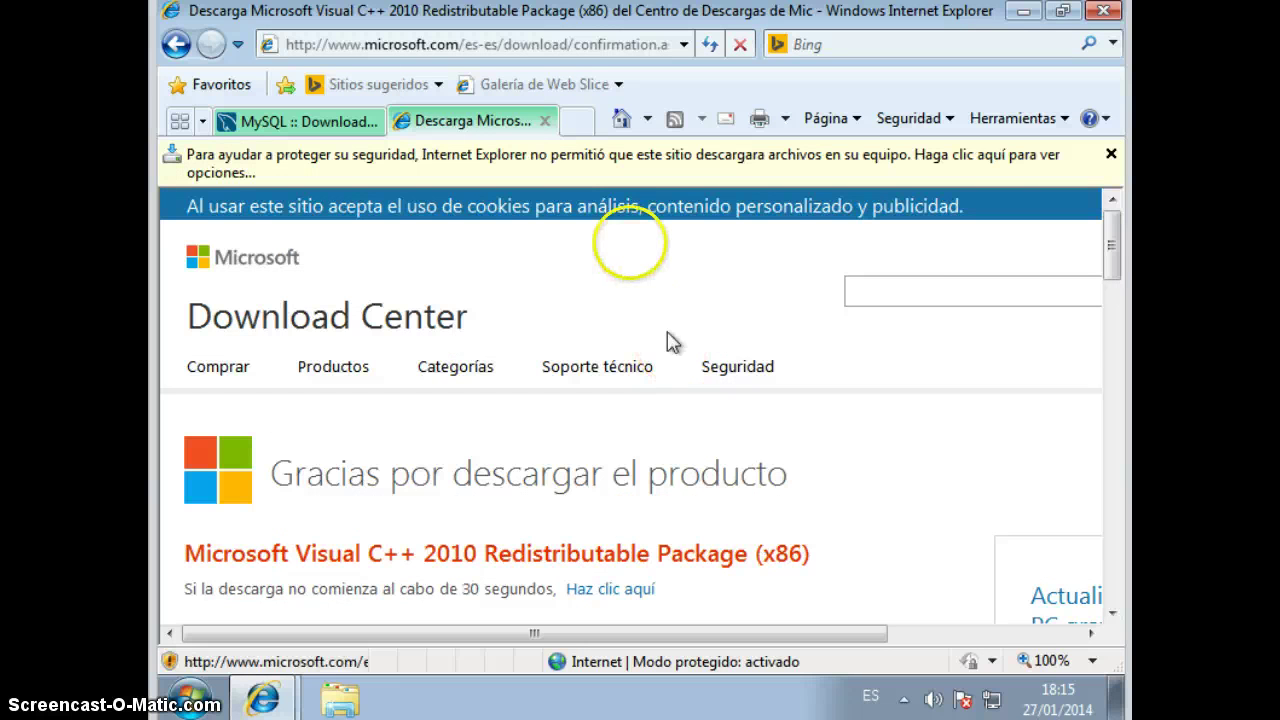
Allow the blocked file download, save vcredist_x86 to the desktop, and close the Microsoft download tab.
{"action": "left_click", "coordinate": [619, 179]}
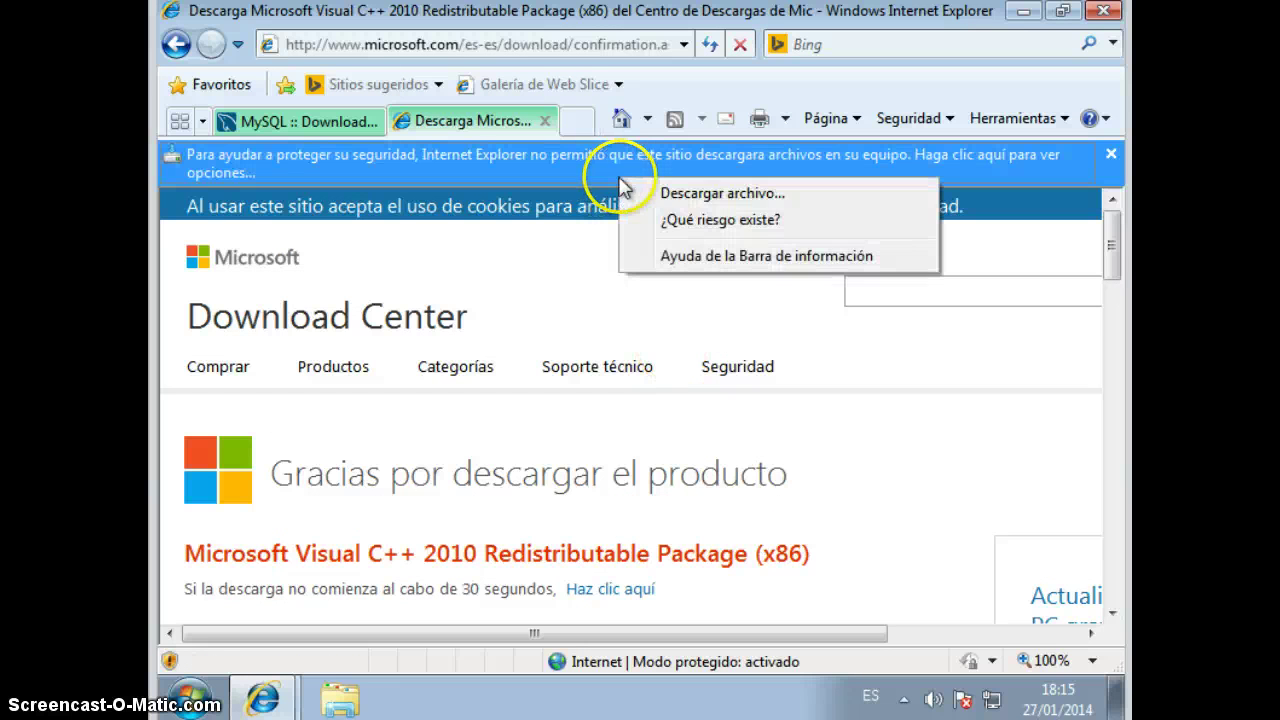
{"action": "left_click", "coordinate": [668, 193]}
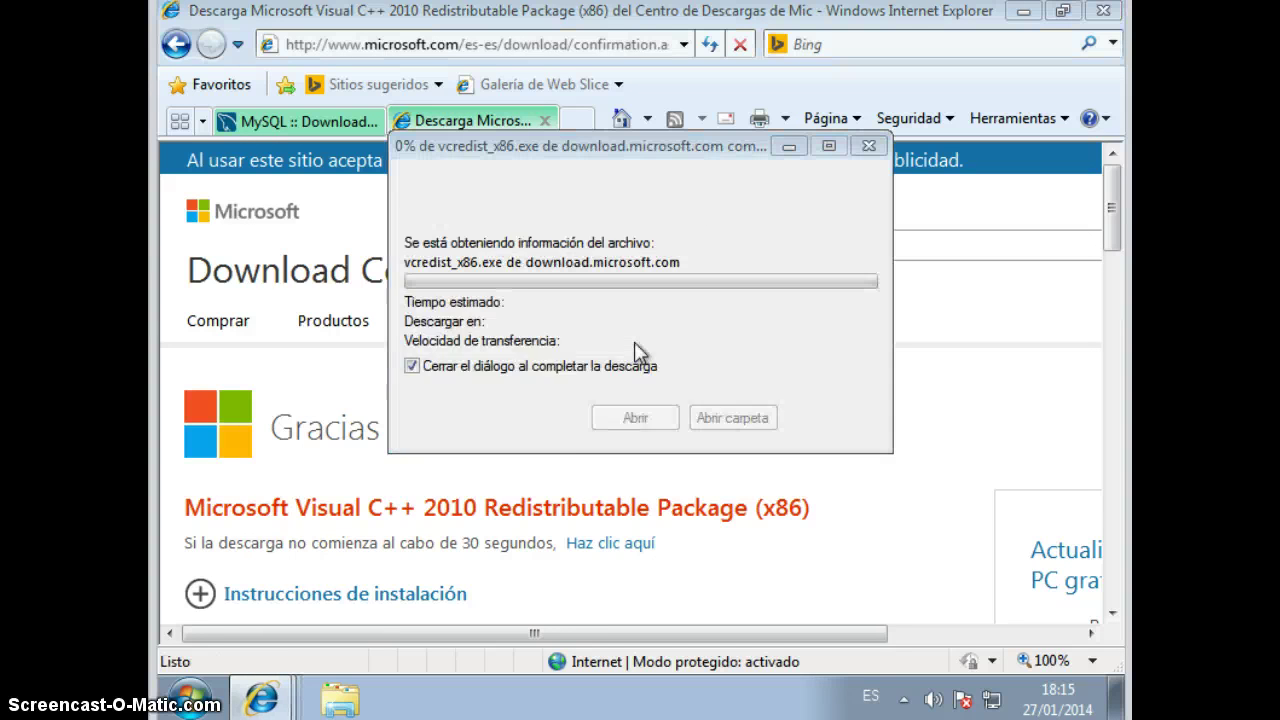
{"action": "left_click", "coordinate": [731, 367]}
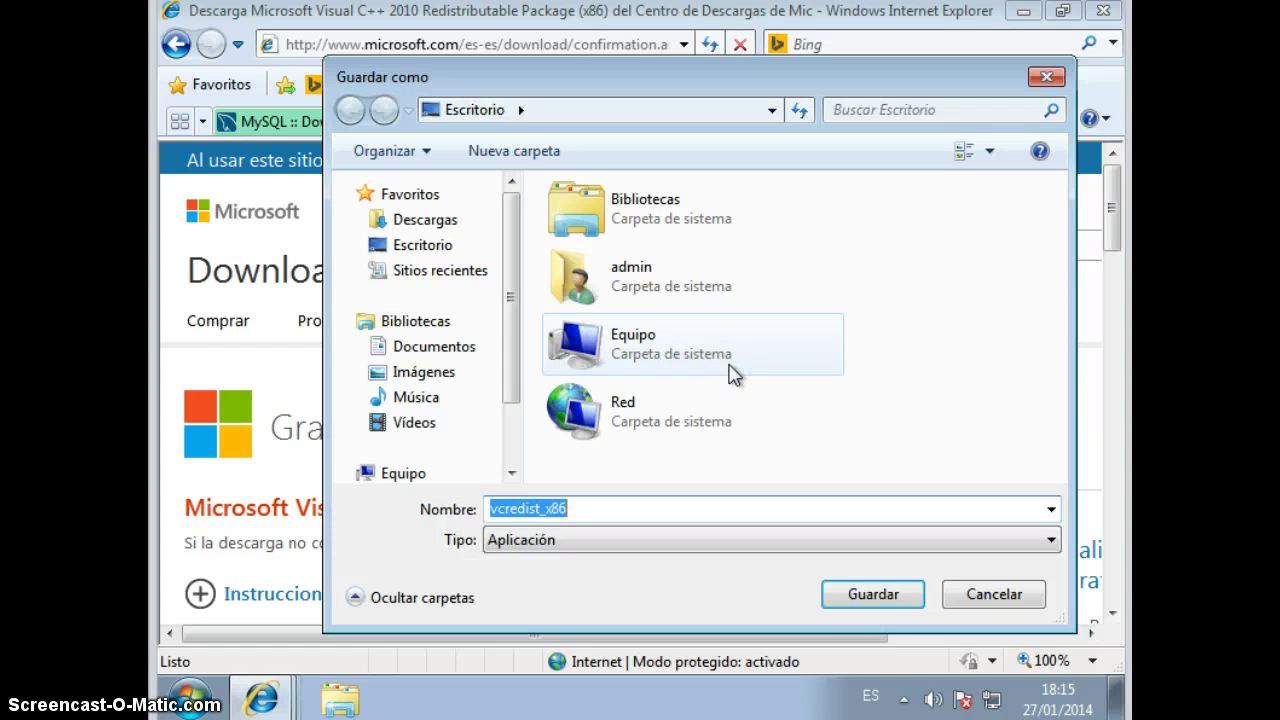
{"action": "left_click", "coordinate": [850, 600]}
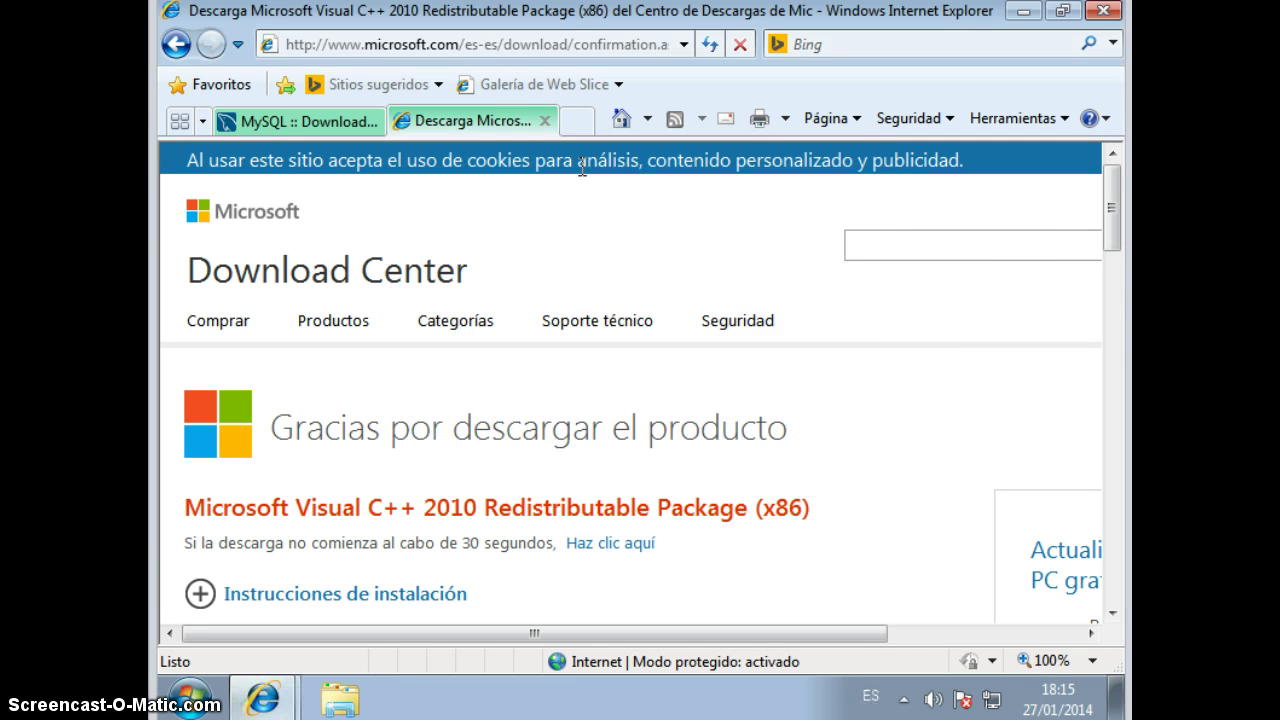
{"action": "left_click", "coordinate": [546, 121]}
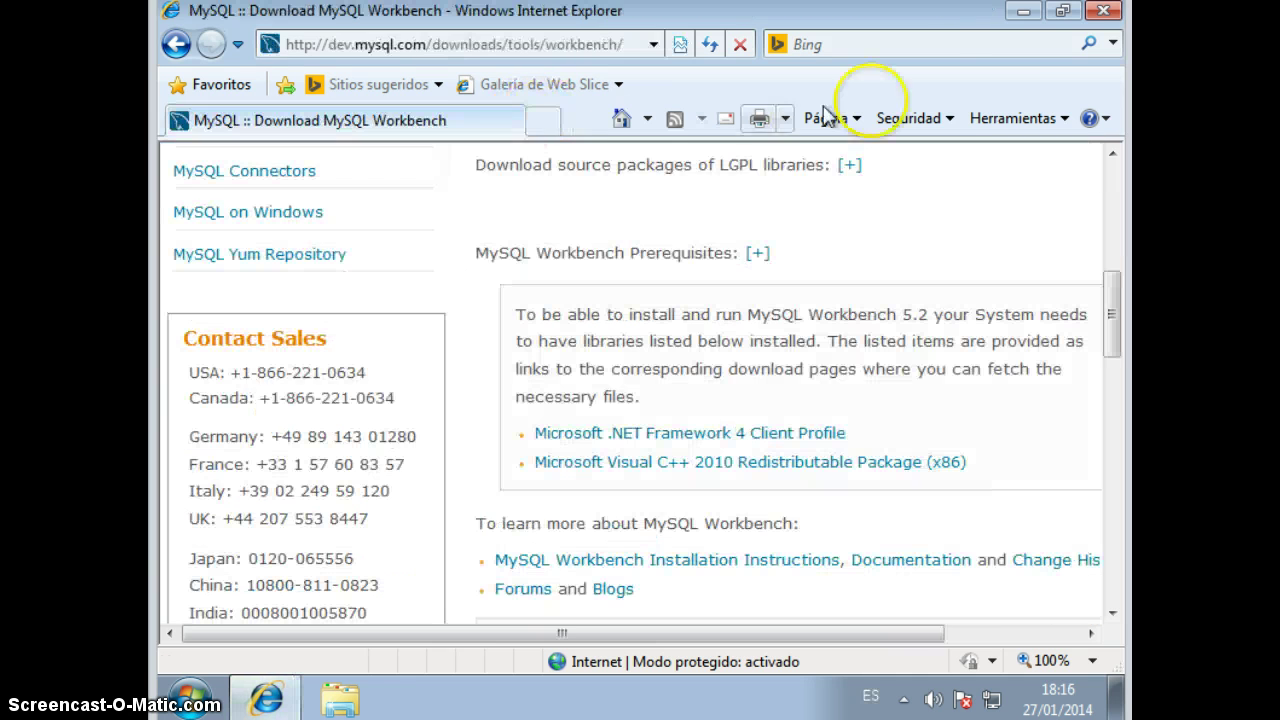
Run vcredist_x86 from the desktop, allow it to make changes, accept the licence terms and start the installation.
{"action": "left_click", "coordinate": [1022, 12]}
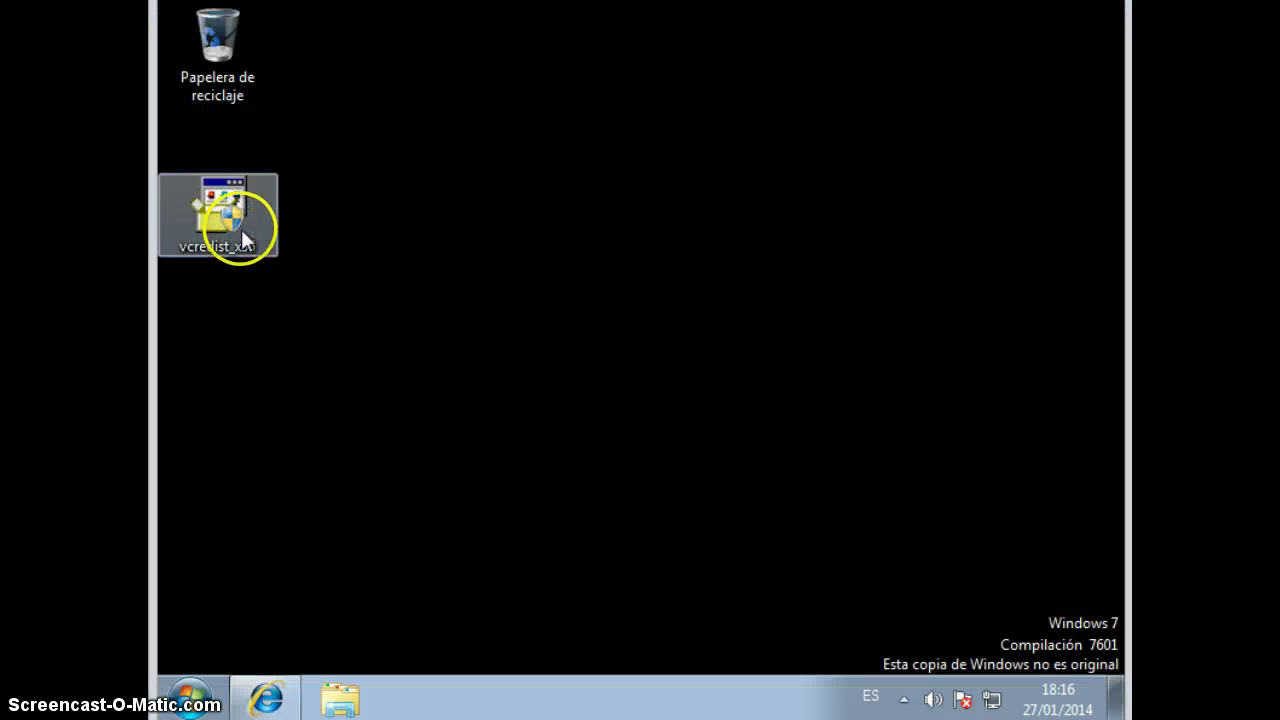
{"action": "double_click", "coordinate": [241, 229]}
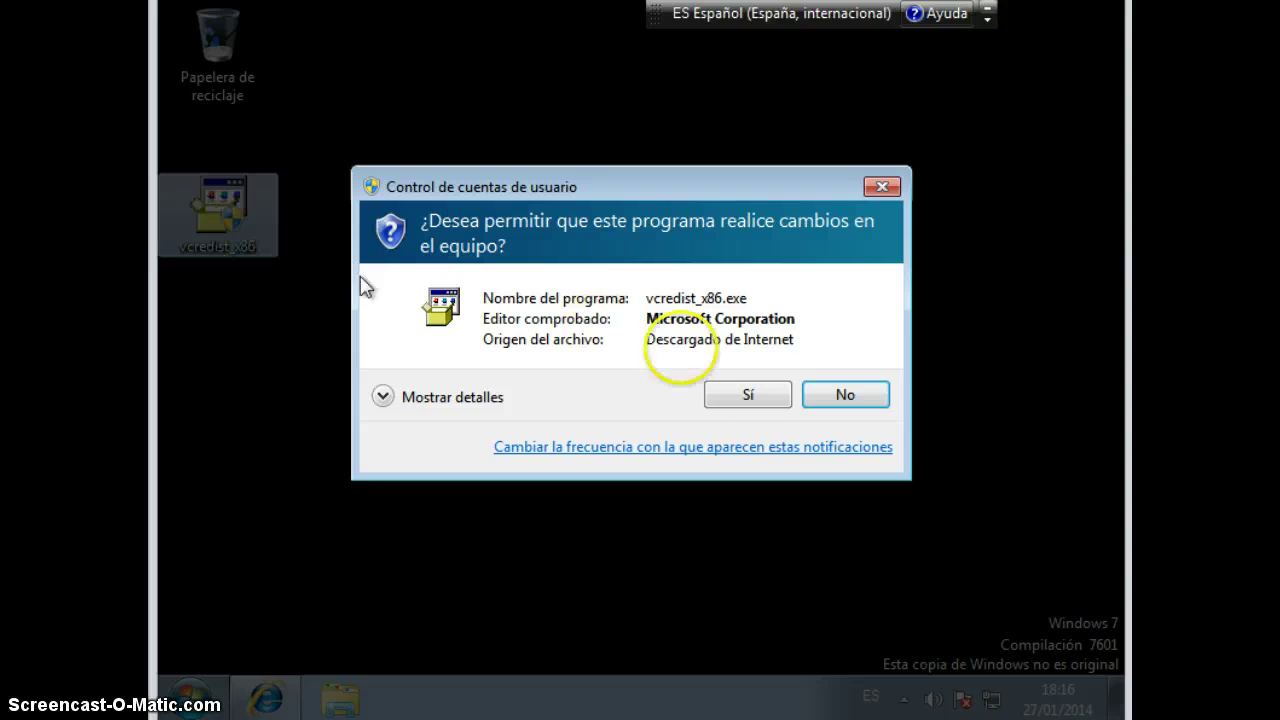
{"action": "left_click", "coordinate": [762, 394]}
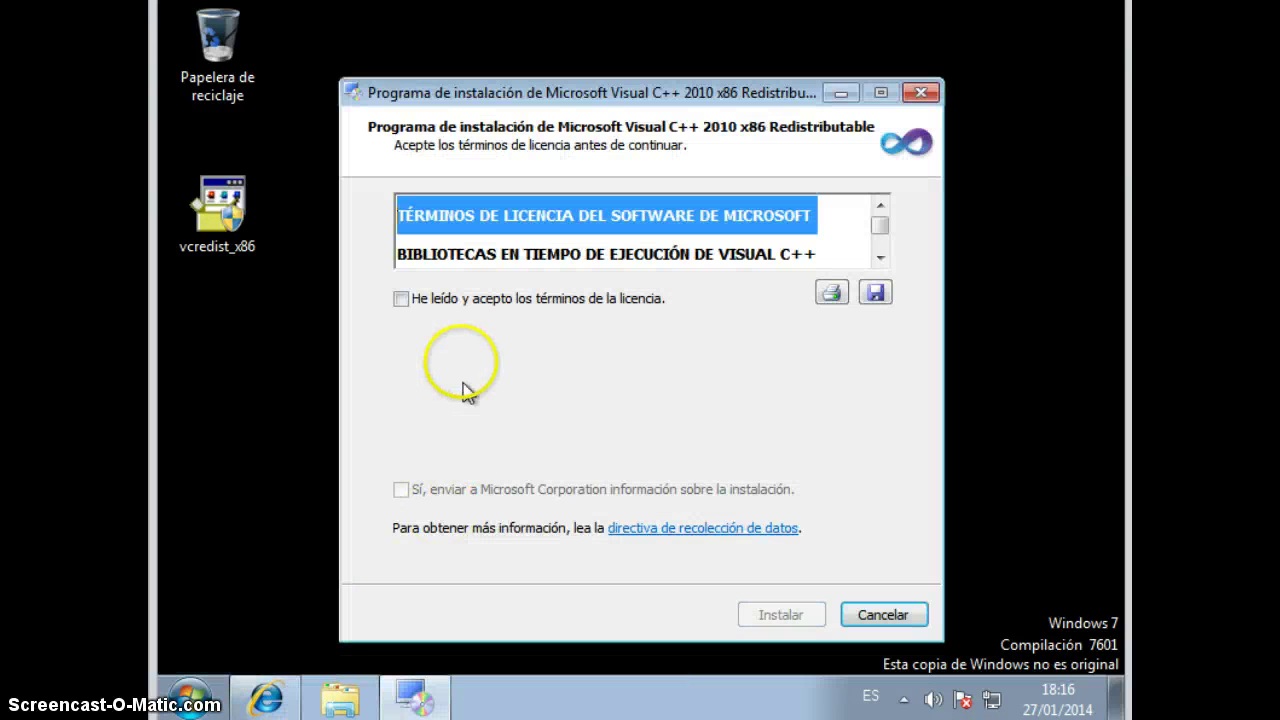
{"action": "left_click", "coordinate": [403, 304]}
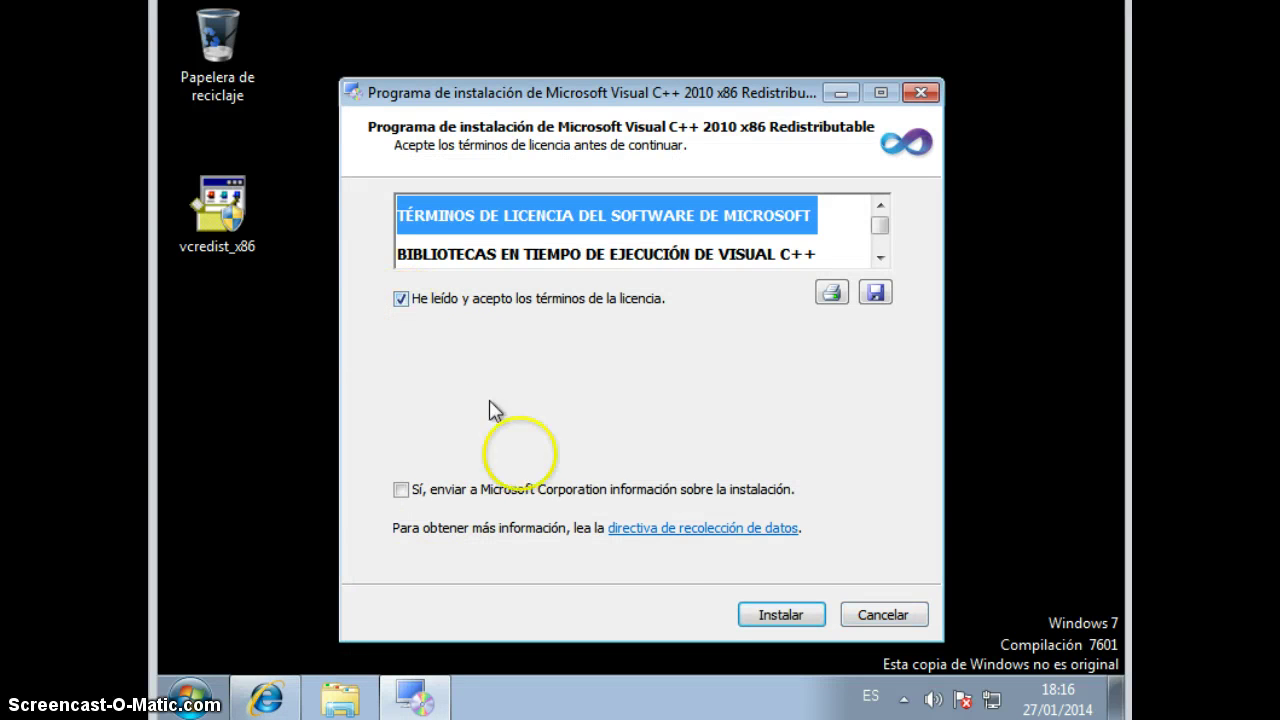
{"action": "left_click", "coordinate": [764, 617]}
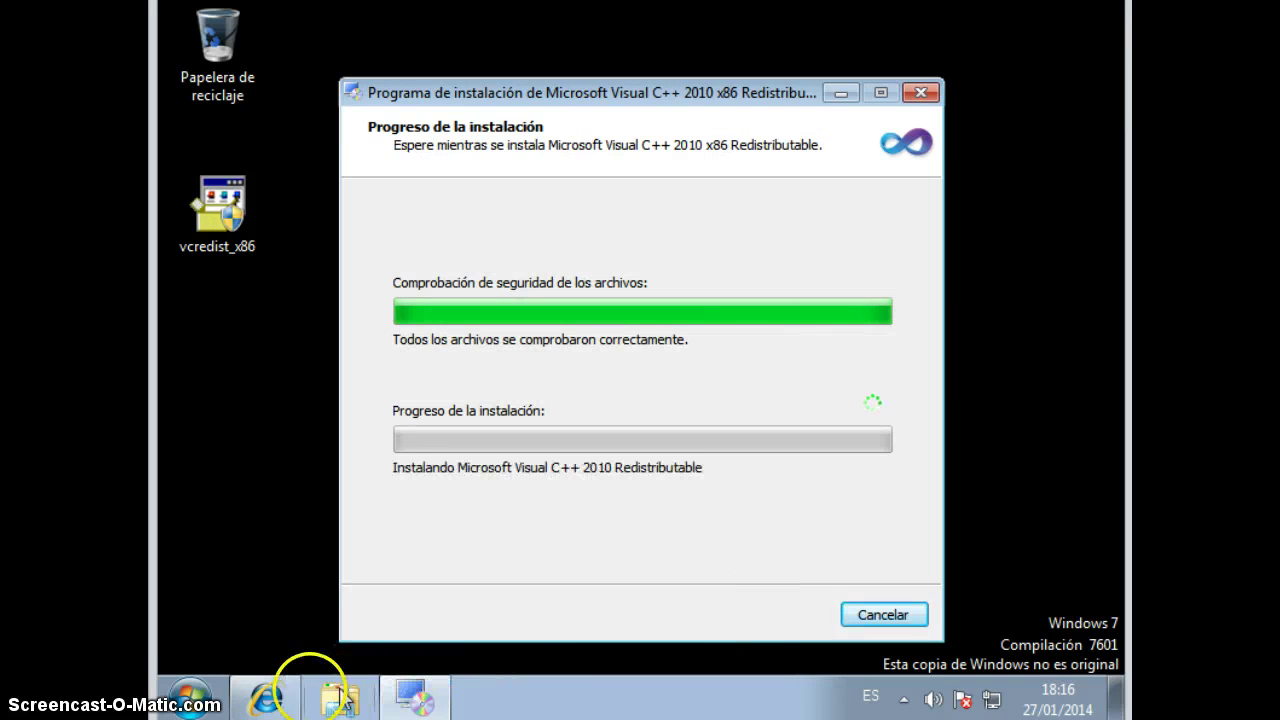
Return to the MySQL Workbench page in Internet Explorer and request the Windows (x86, 32-bit) MSI Installer, version 6.0.8.
{"action": "left_click", "coordinate": [271, 699]}
{"action": "scroll", "coordinate": [714, 380], "scroll_direction": "down", "scroll_amount": 10}
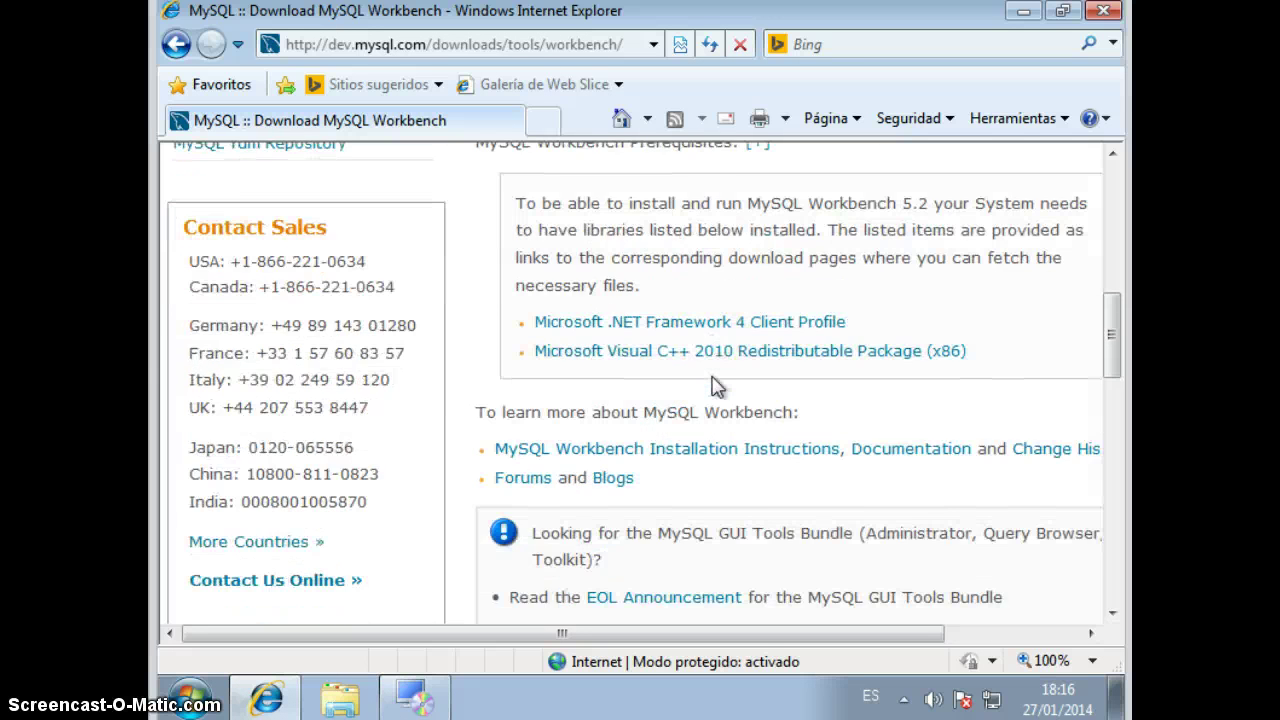
{"action": "scroll", "coordinate": [716, 387], "scroll_direction": "down", "scroll_amount": 3}
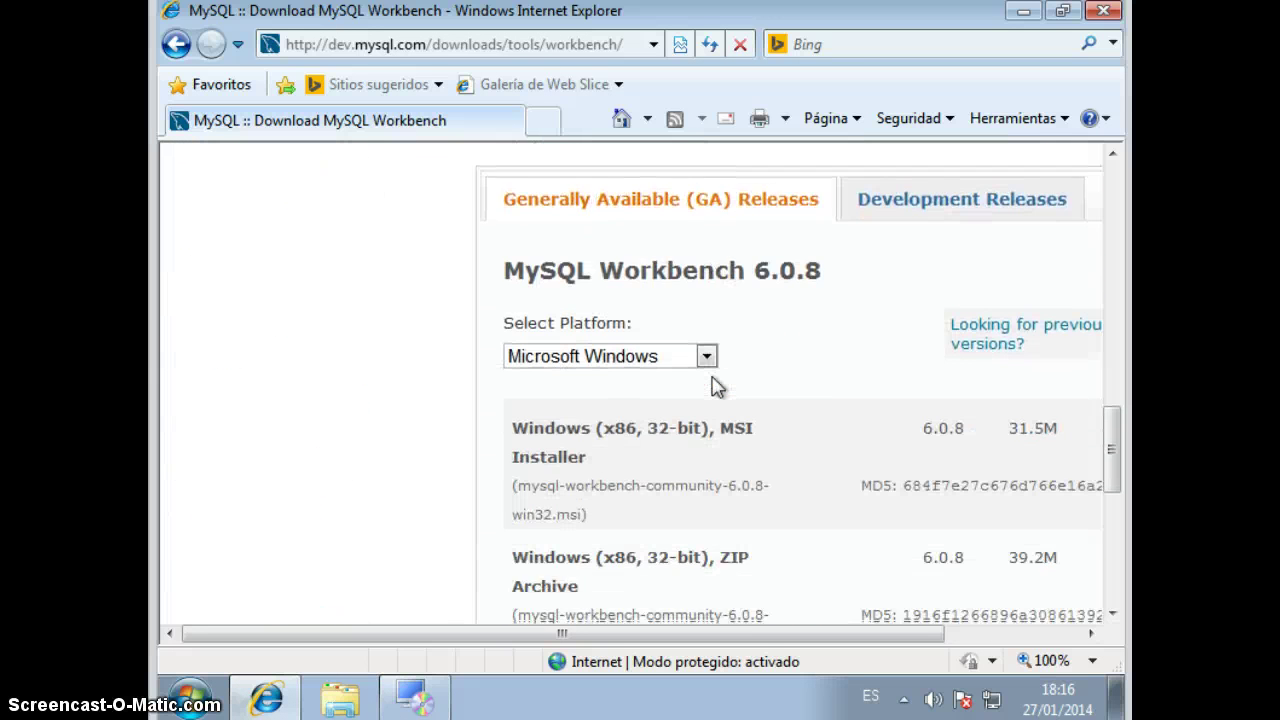
{"action": "scroll", "coordinate": [716, 387], "scroll_direction": "down", "scroll_amount": 2}
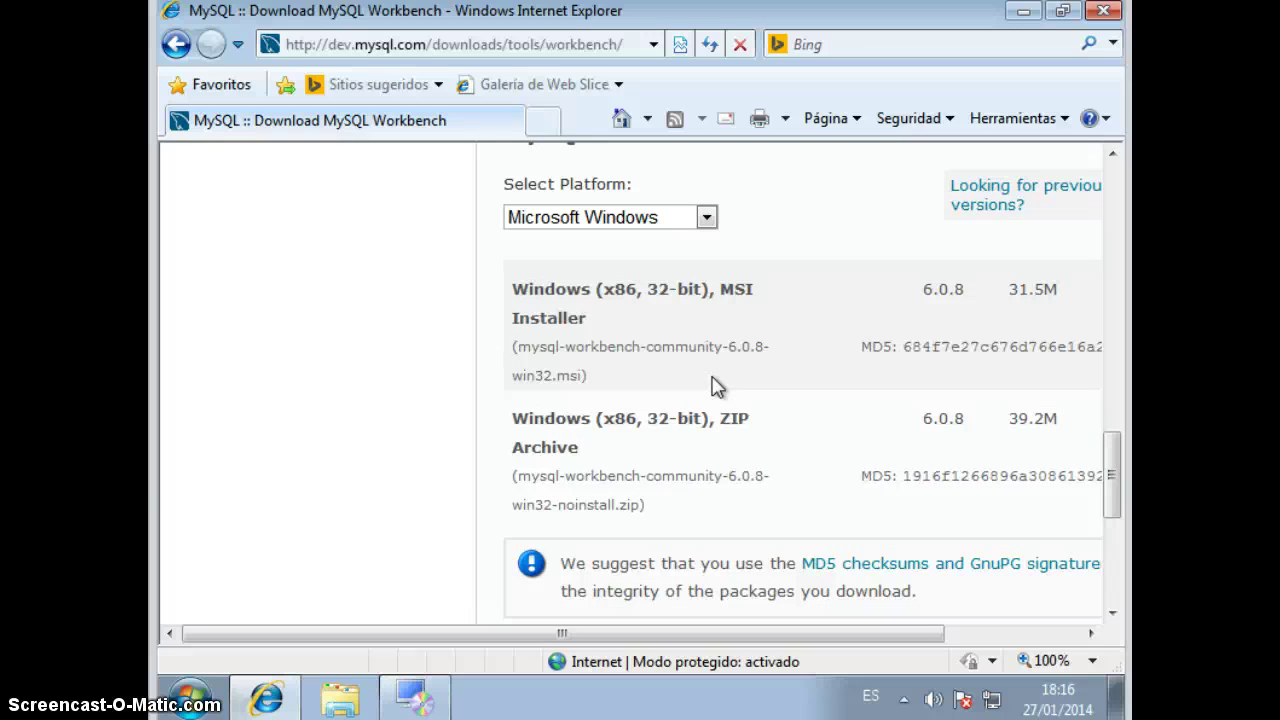
{"action": "left_click", "coordinate": [1006, 633]}
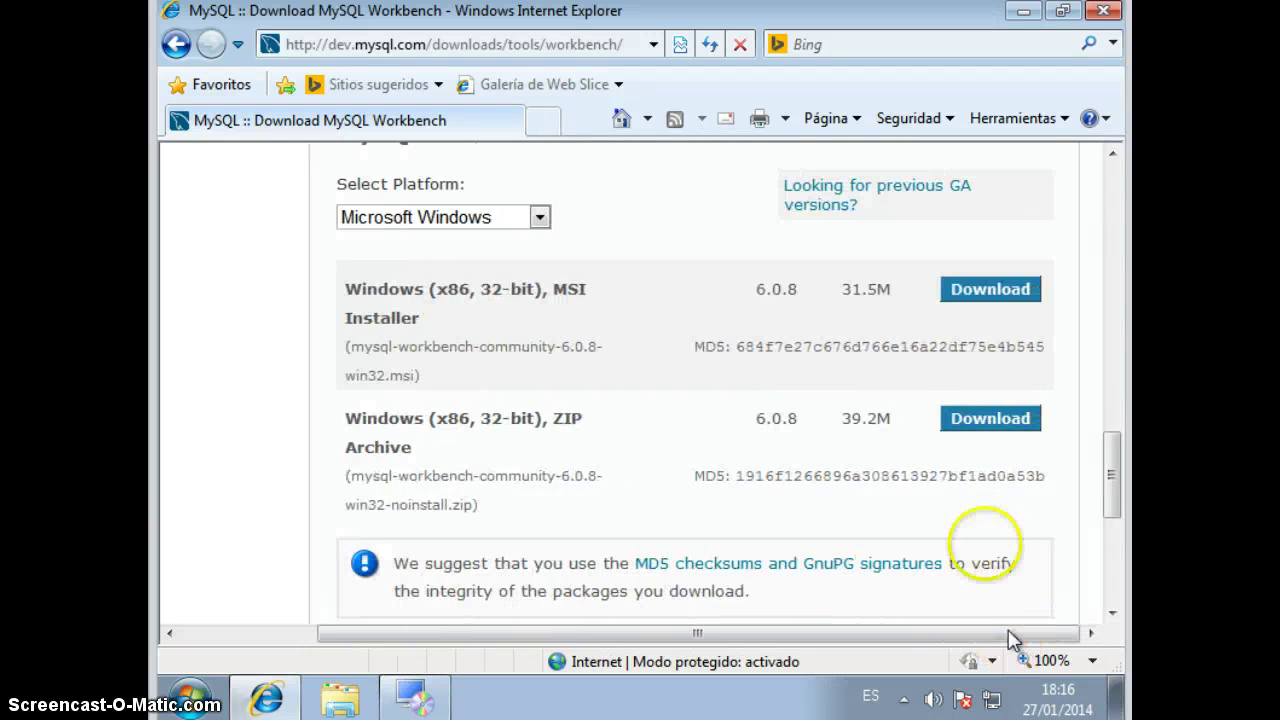
{"action": "left_click", "coordinate": [968, 310]}
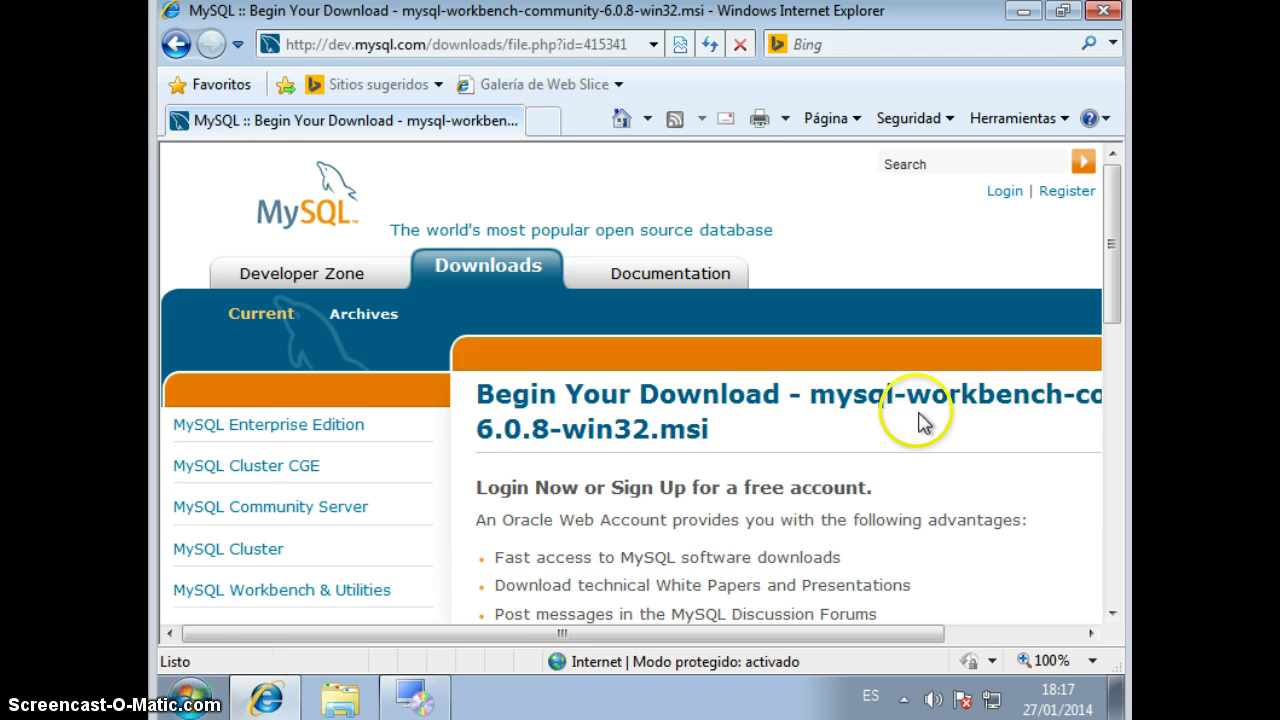
Start the download without an Oracle account, save mysql-workbench-community-6.0.8-win32 to the desktop, and minimize the download window.
{"action": "scroll", "coordinate": [920, 422], "scroll_direction": "down", "scroll_amount": 5}
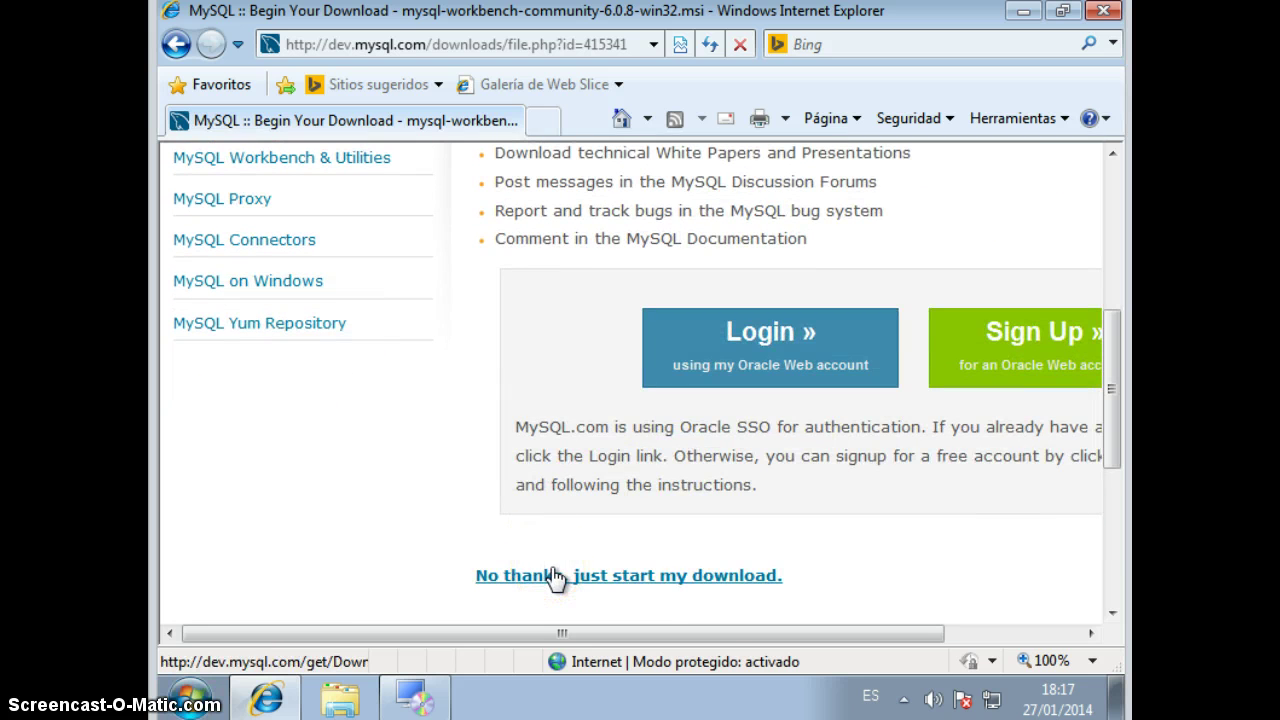
{"action": "left_click", "coordinate": [556, 578]}
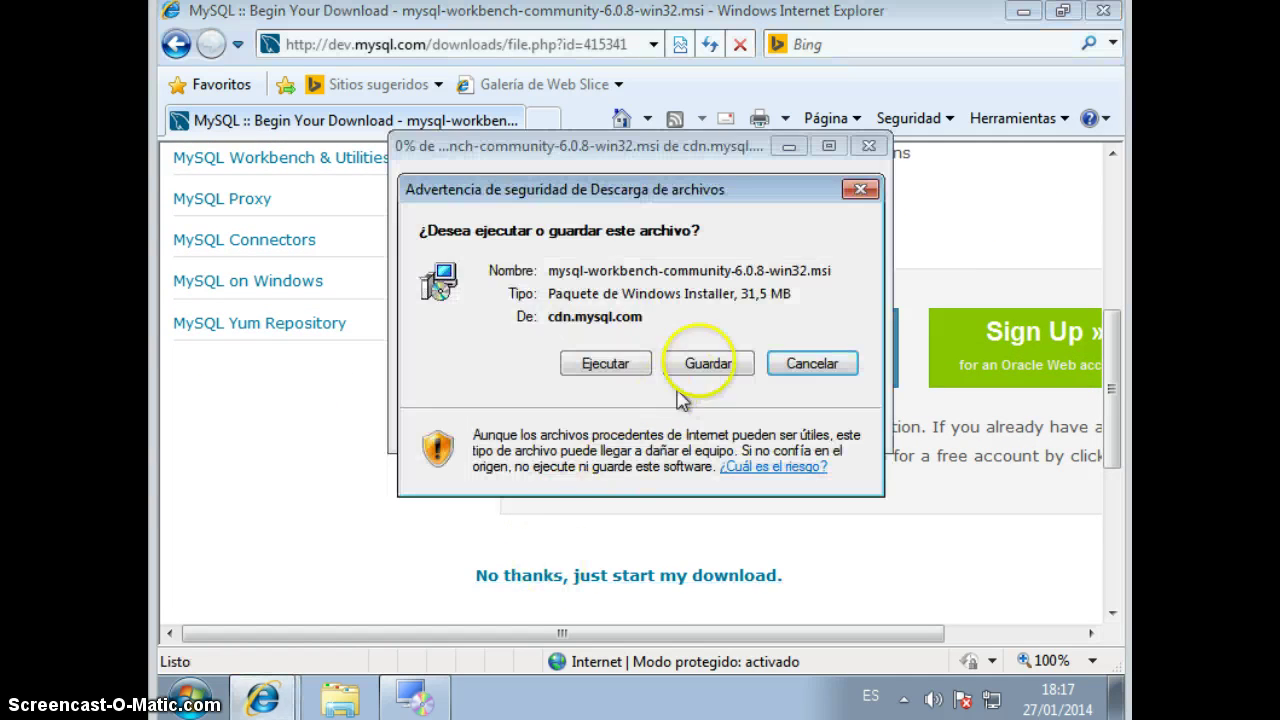
{"action": "left_click", "coordinate": [707, 363]}
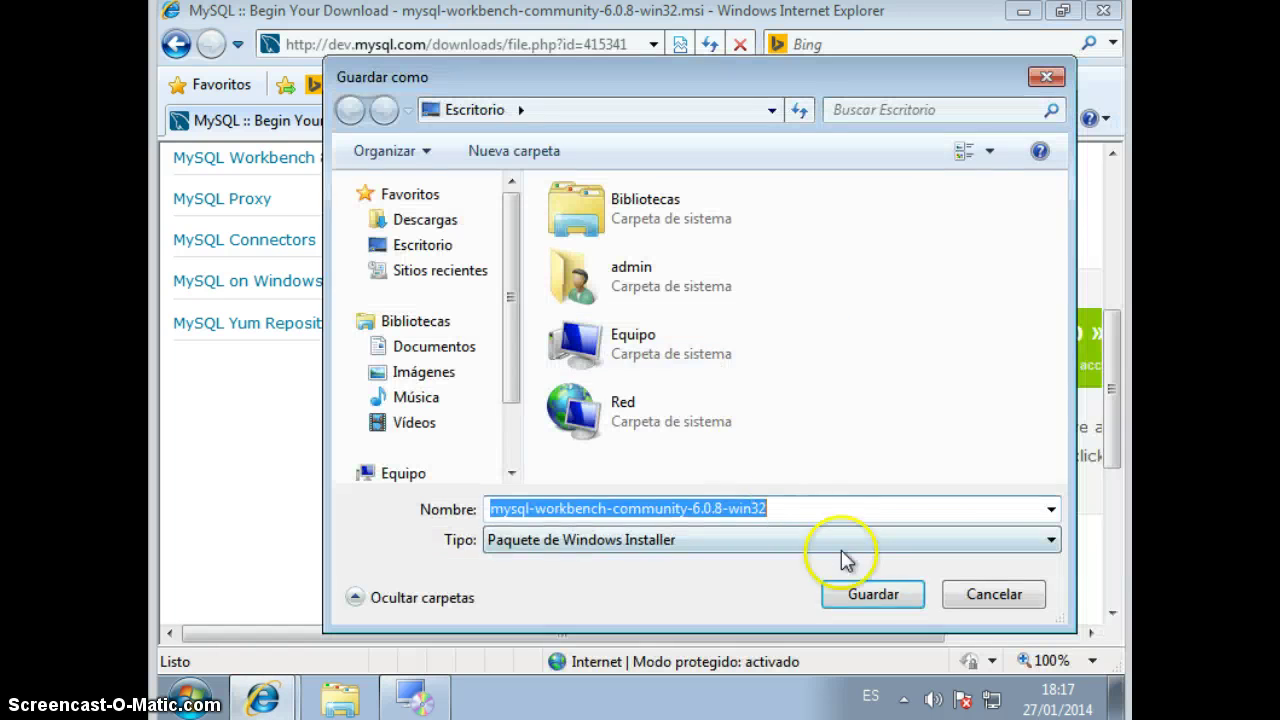
{"action": "left_click", "coordinate": [877, 600]}
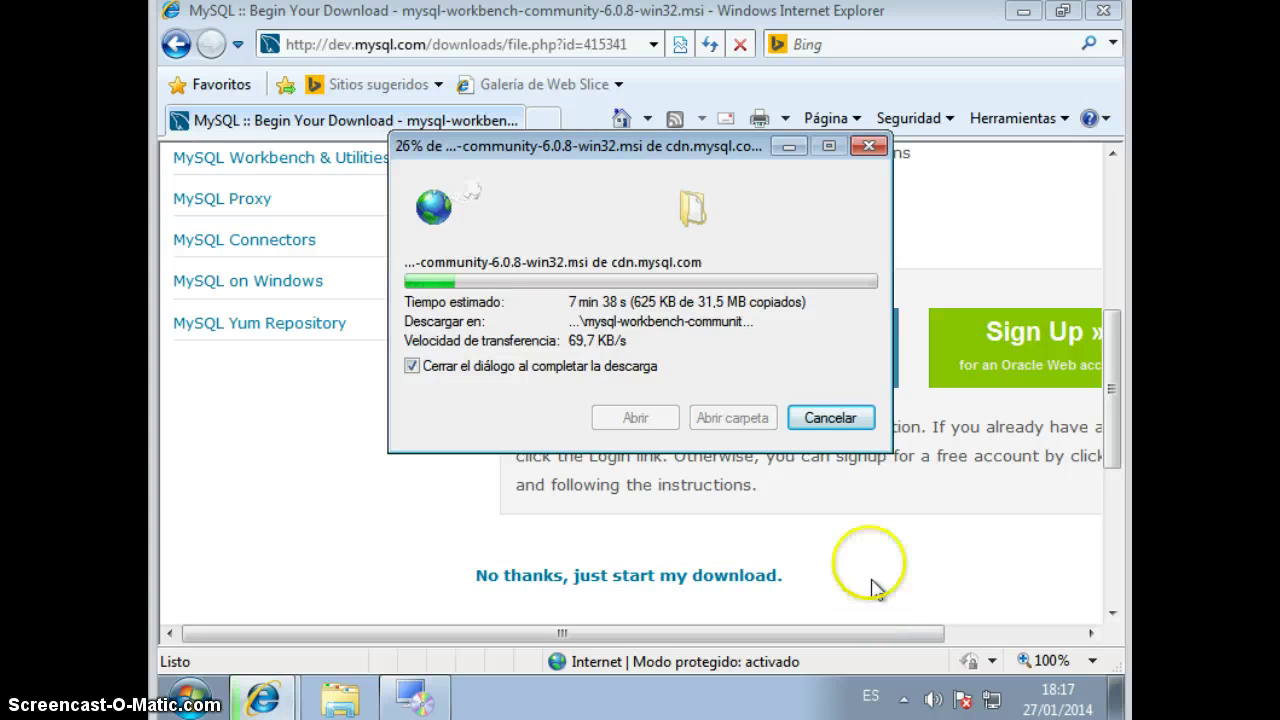
{"action": "left_click", "coordinate": [790, 150]}
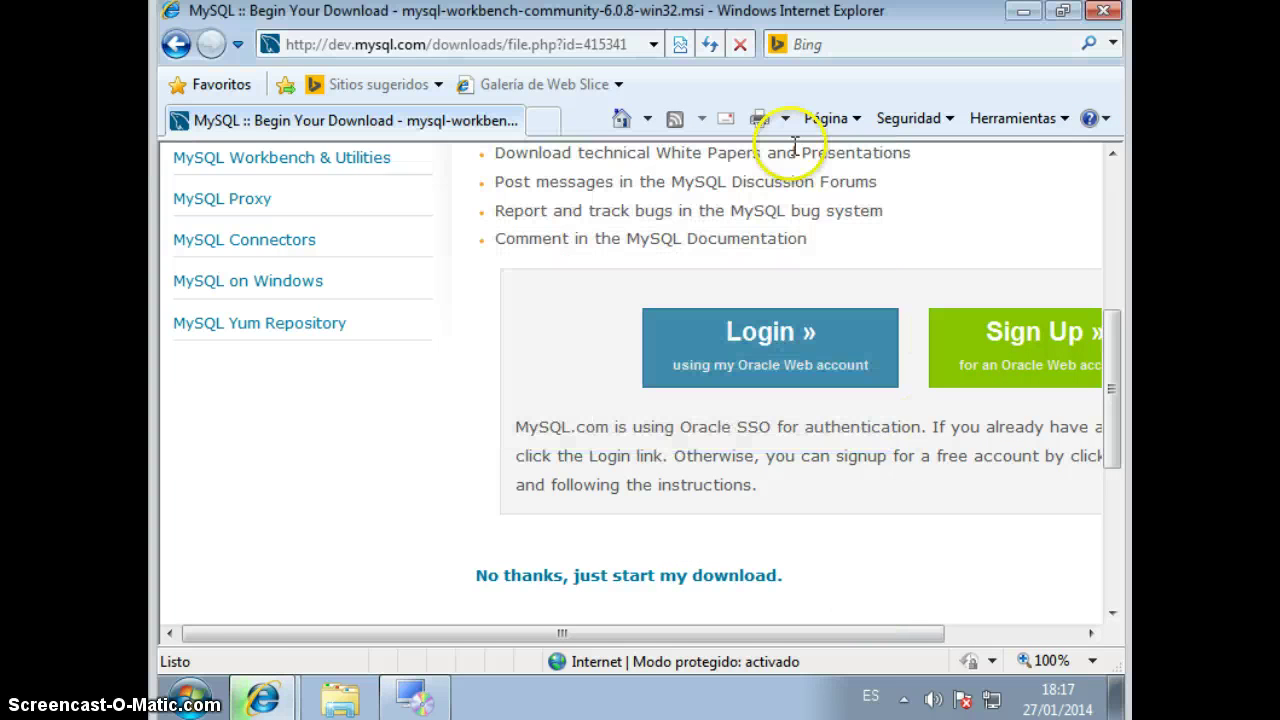
Minimize the browser and finish the Visual C++ 2010 x86 Redistributable installer.
{"action": "left_click", "coordinate": [1023, 14]}
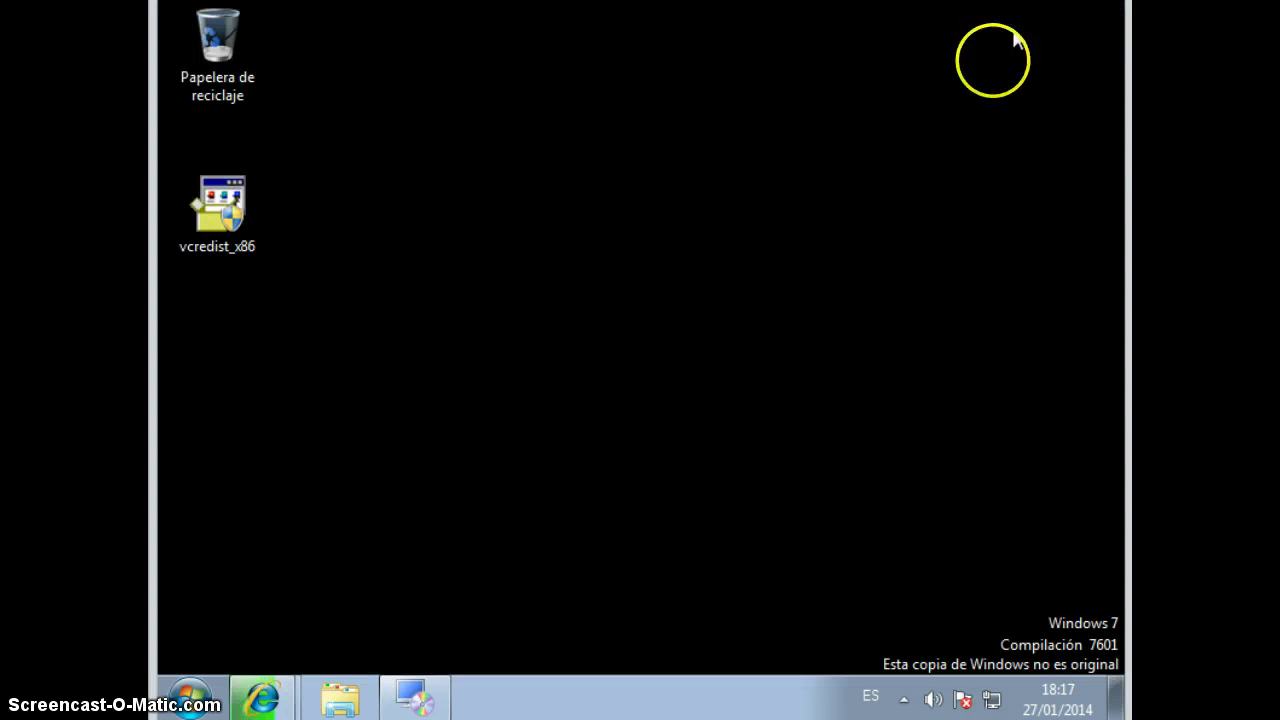
{"action": "left_click", "coordinate": [412, 697]}
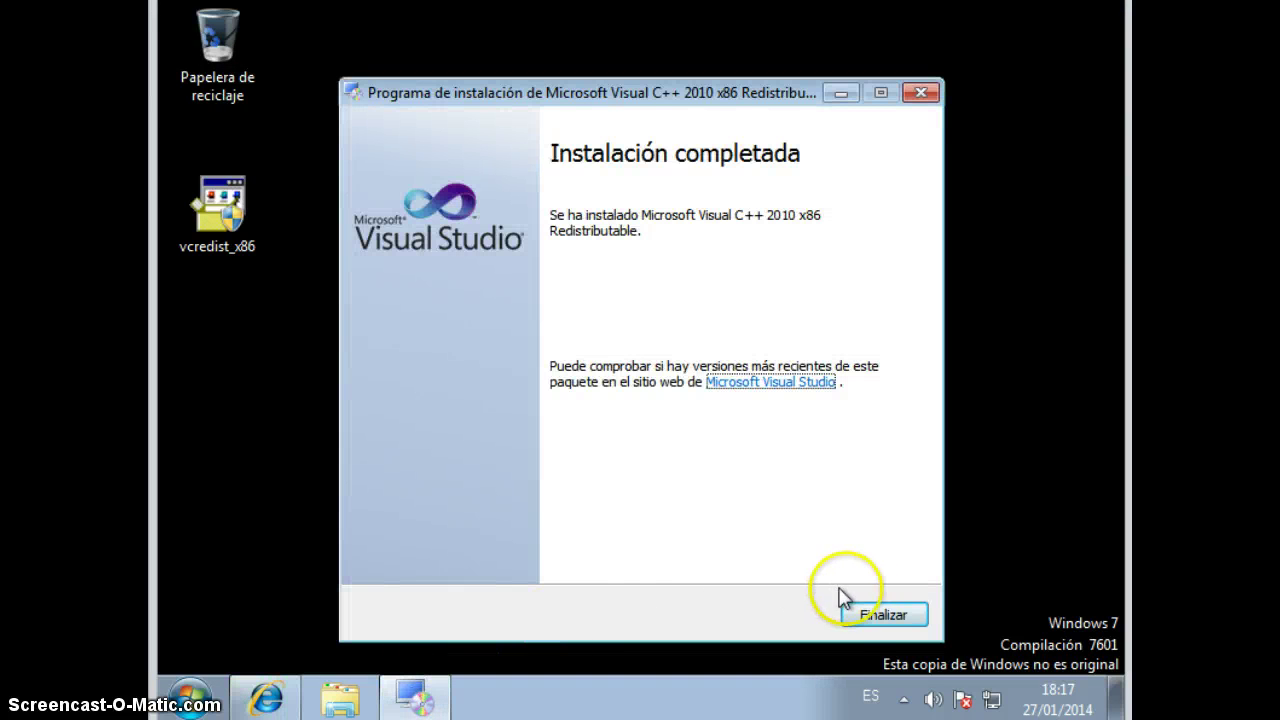
{"action": "left_click", "coordinate": [877, 615]}
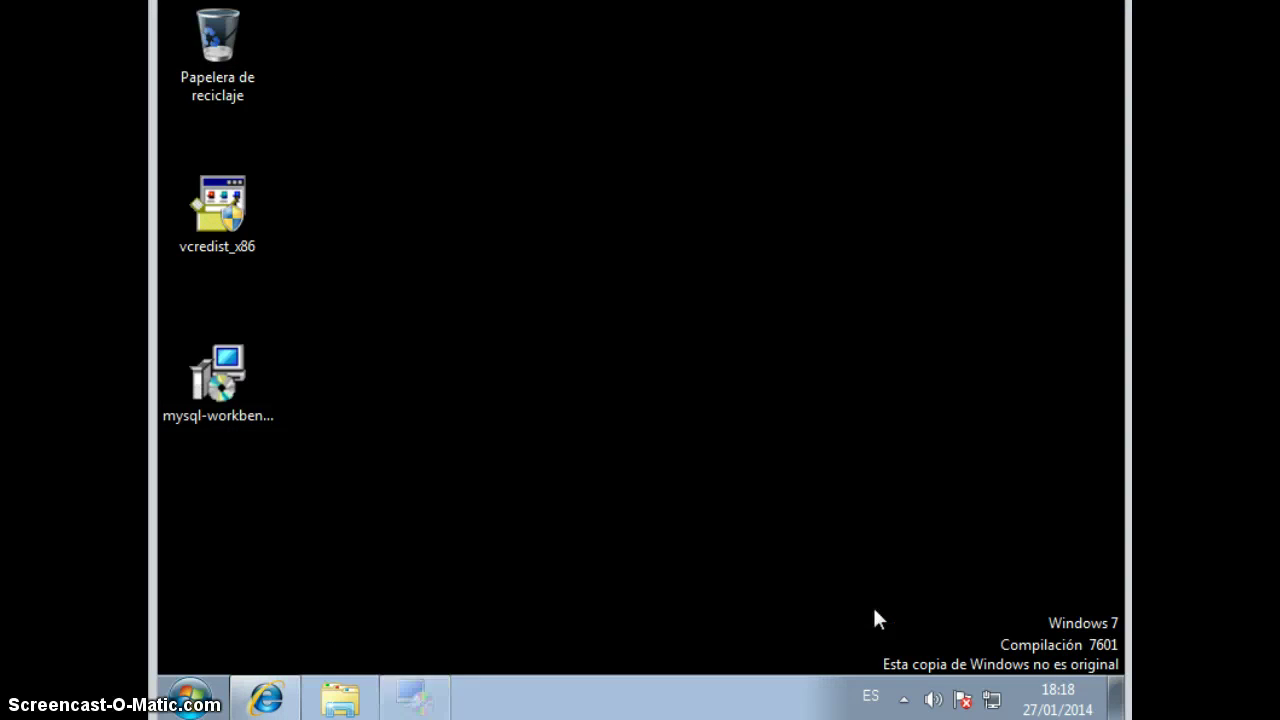
Run the MySQL Workbench installer from the desktop and advance its wizard to the setup type choice.
{"action": "double_click", "coordinate": [220, 390]}
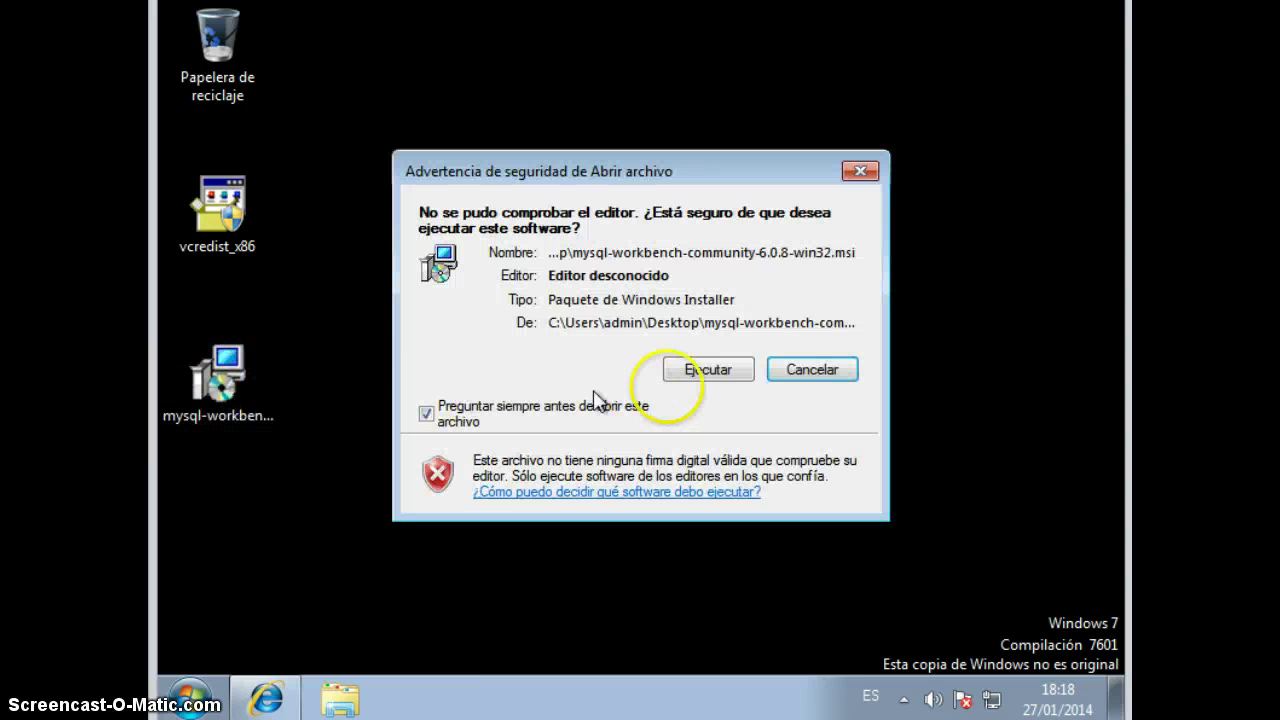
{"action": "left_click", "coordinate": [730, 372]}
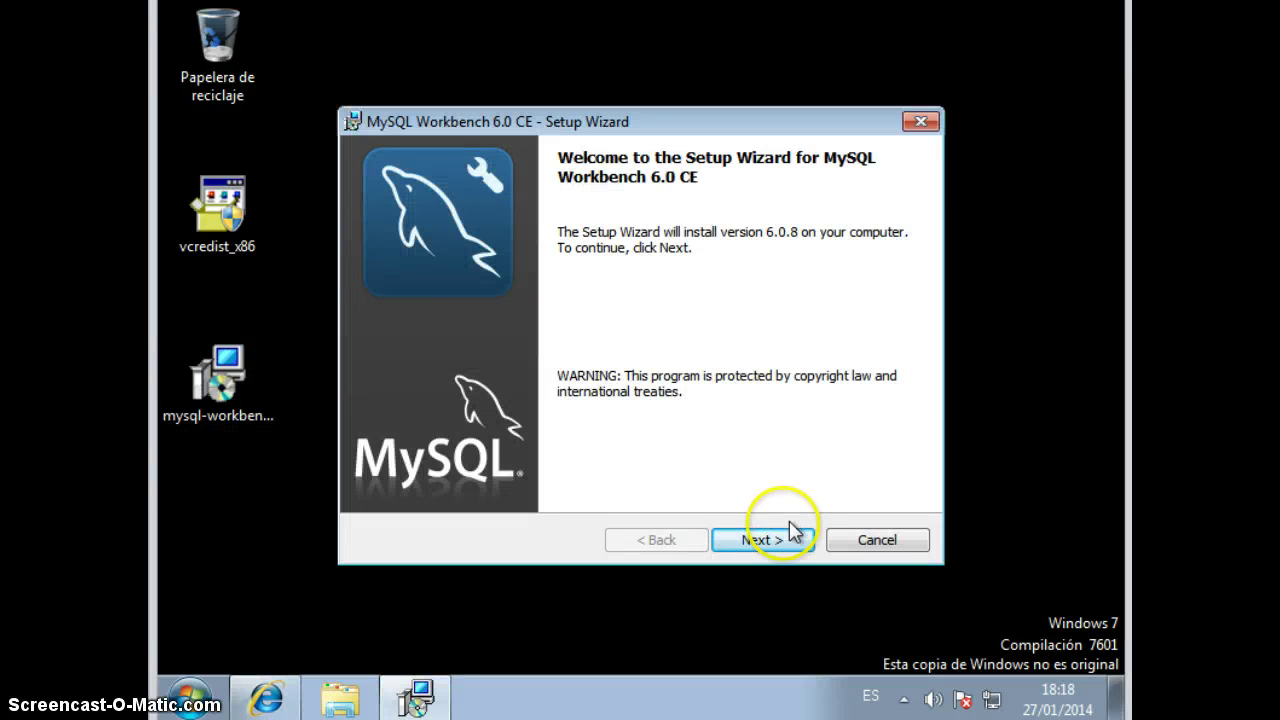
{"action": "left_click", "coordinate": [757, 541]}
{"action": "left_click", "coordinate": [757, 541]}
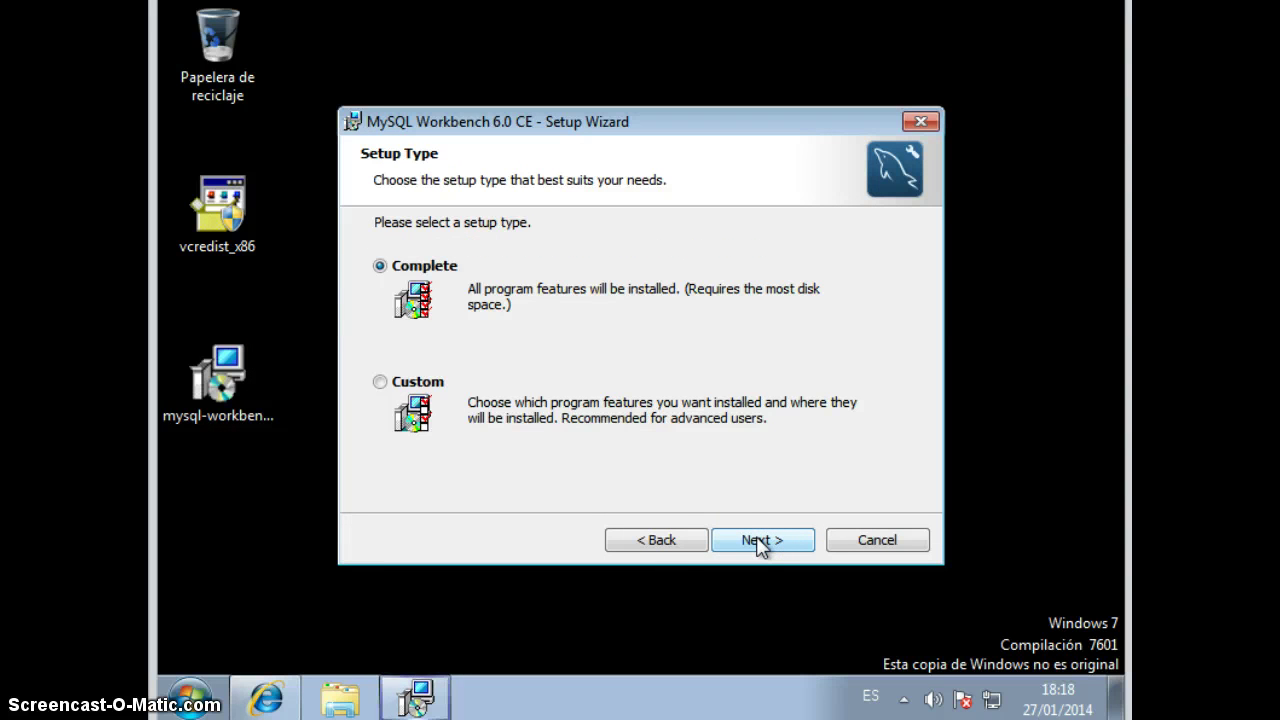
Choose the Custom setup type, keep the default features and destination folder, and start the installation.
{"action": "left_click", "coordinate": [414, 384]}
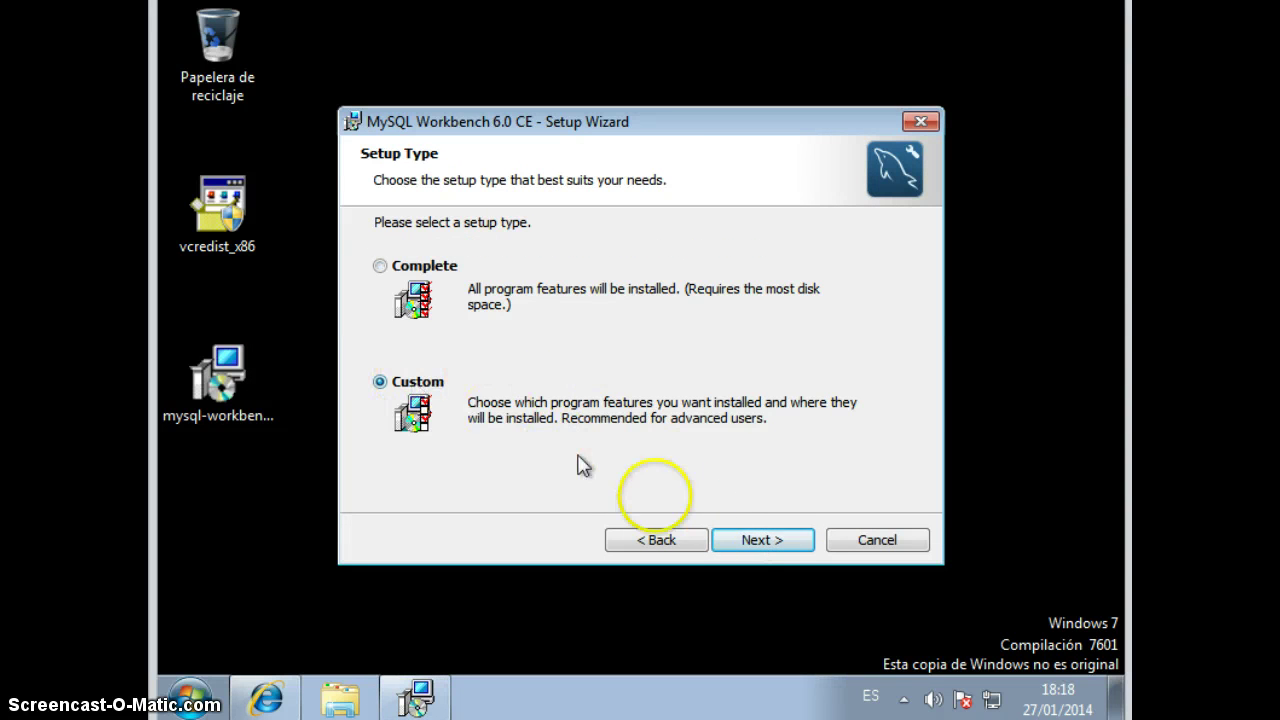
{"action": "left_click", "coordinate": [767, 540]}
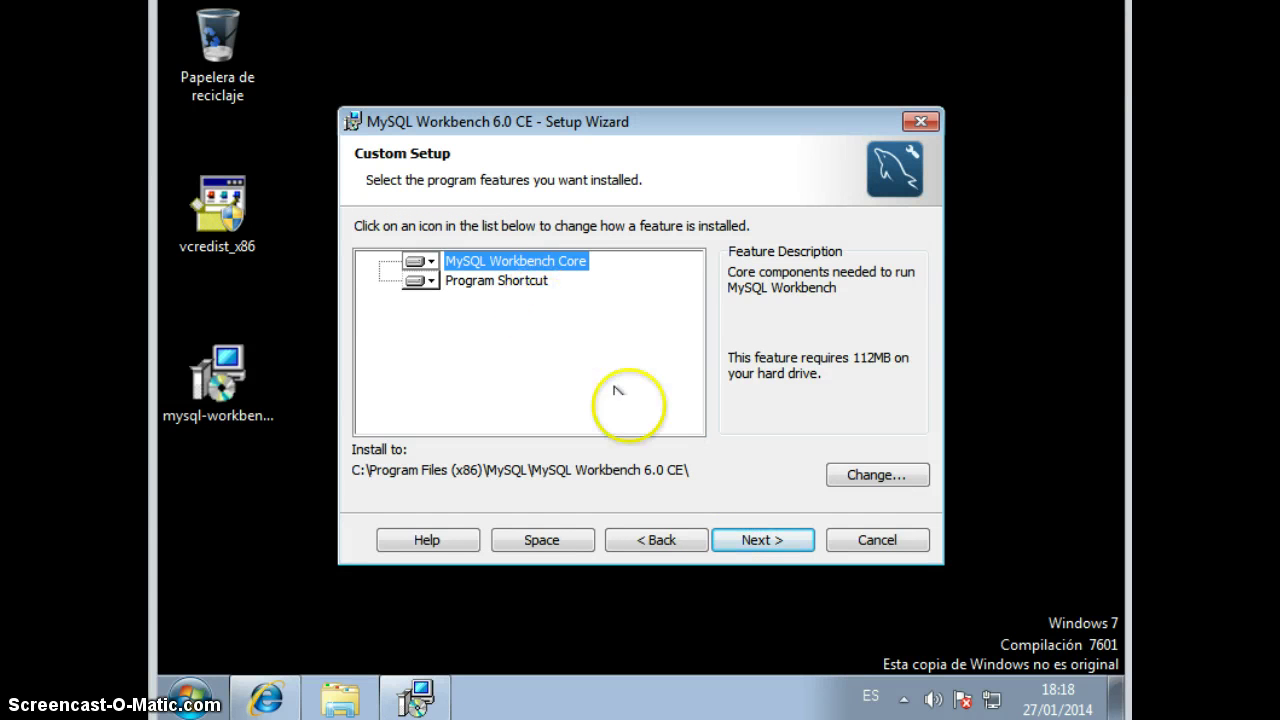
{"action": "left_click", "coordinate": [747, 542]}
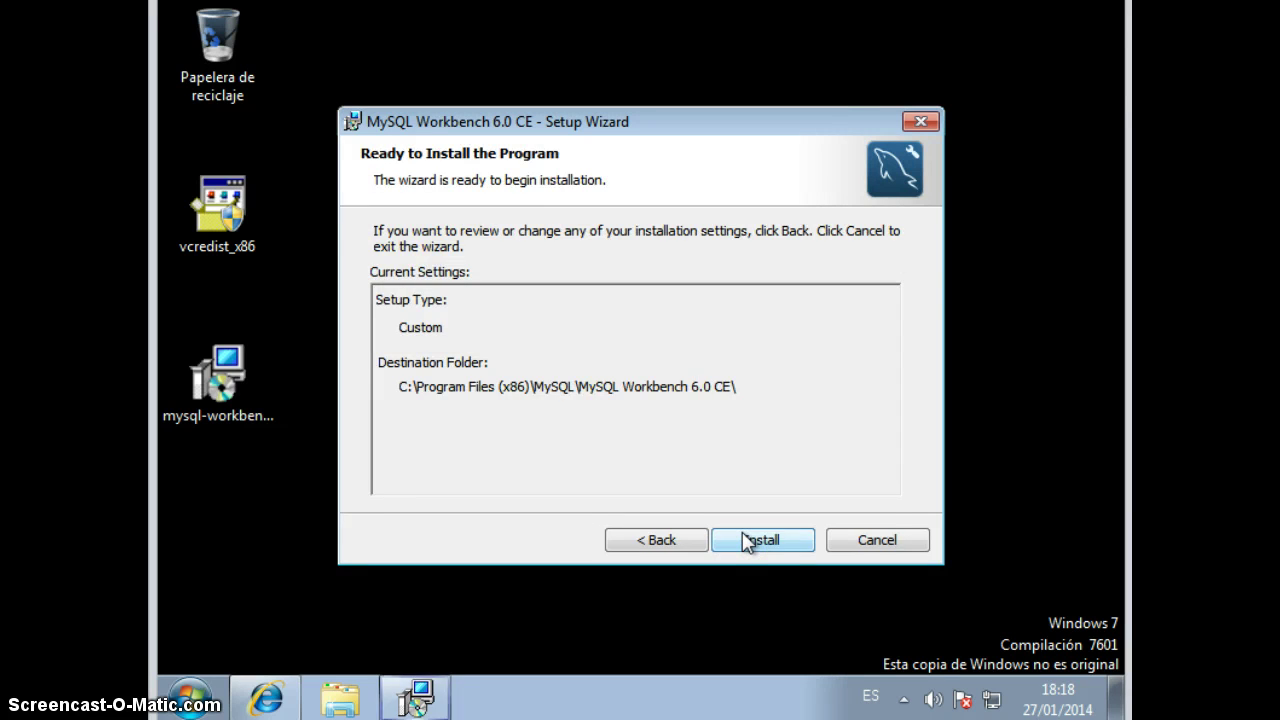
{"action": "left_click", "coordinate": [747, 542]}
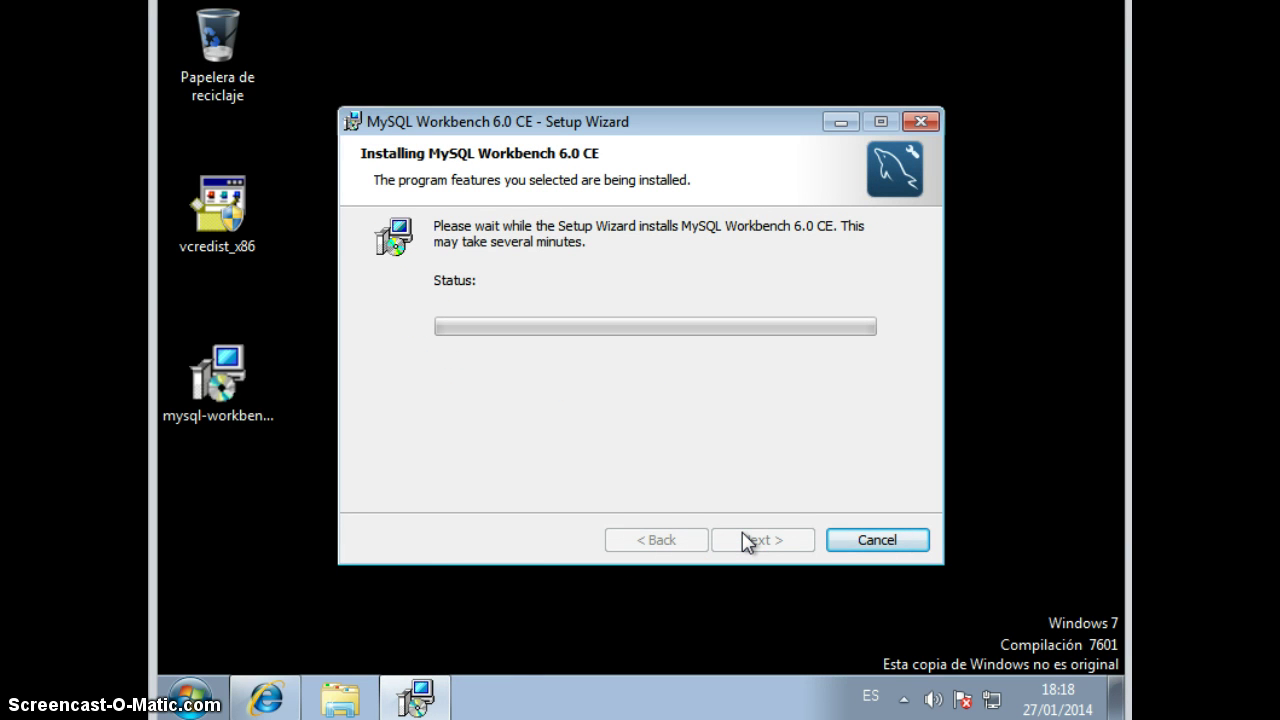
Complete the MySQL Workbench 6.0 CE setup wizard with the option to launch the program now.
{"action": "mouse_move", "coordinate": [265, 698]}
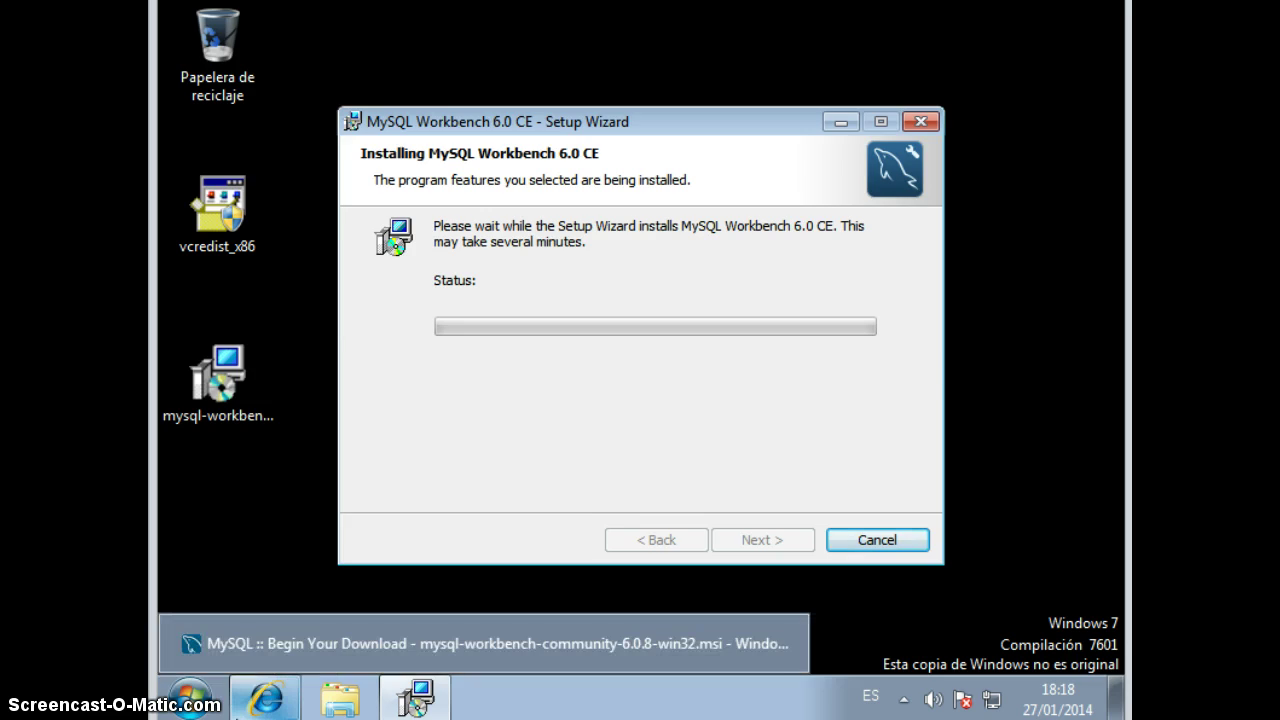
{"action": "left_click", "coordinate": [752, 376]}
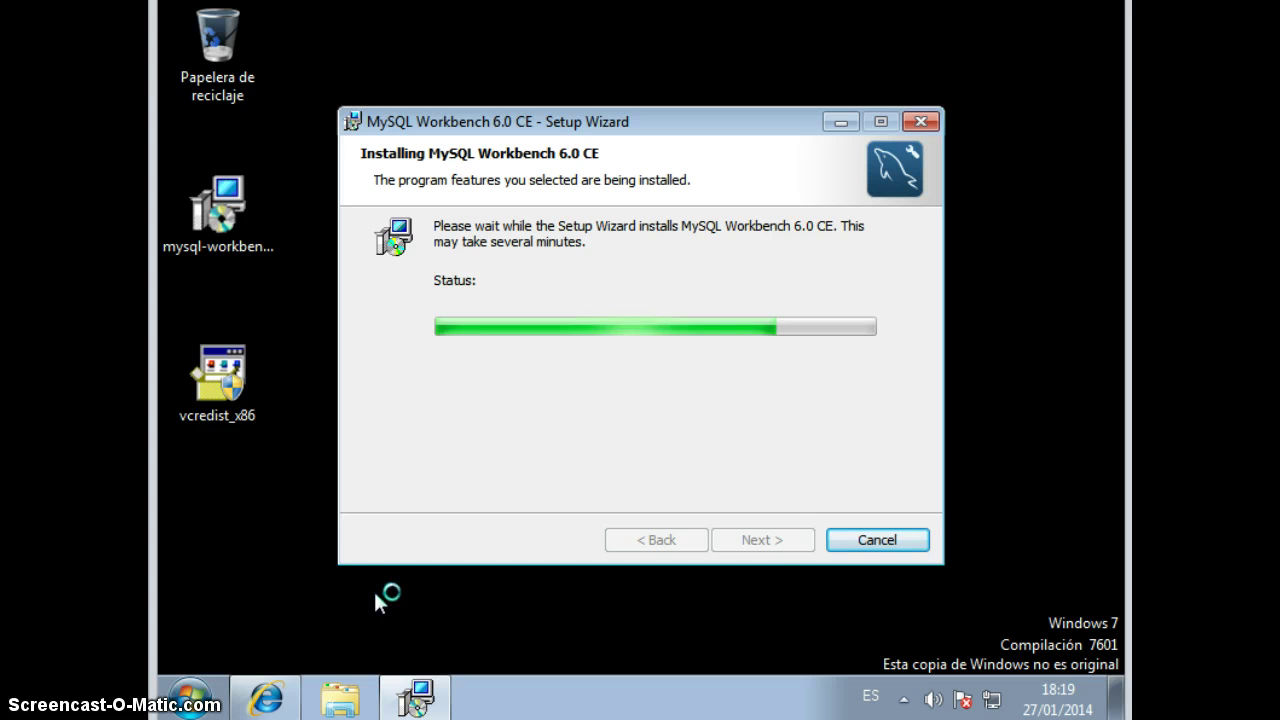
{"action": "left_click", "coordinate": [184, 702]}
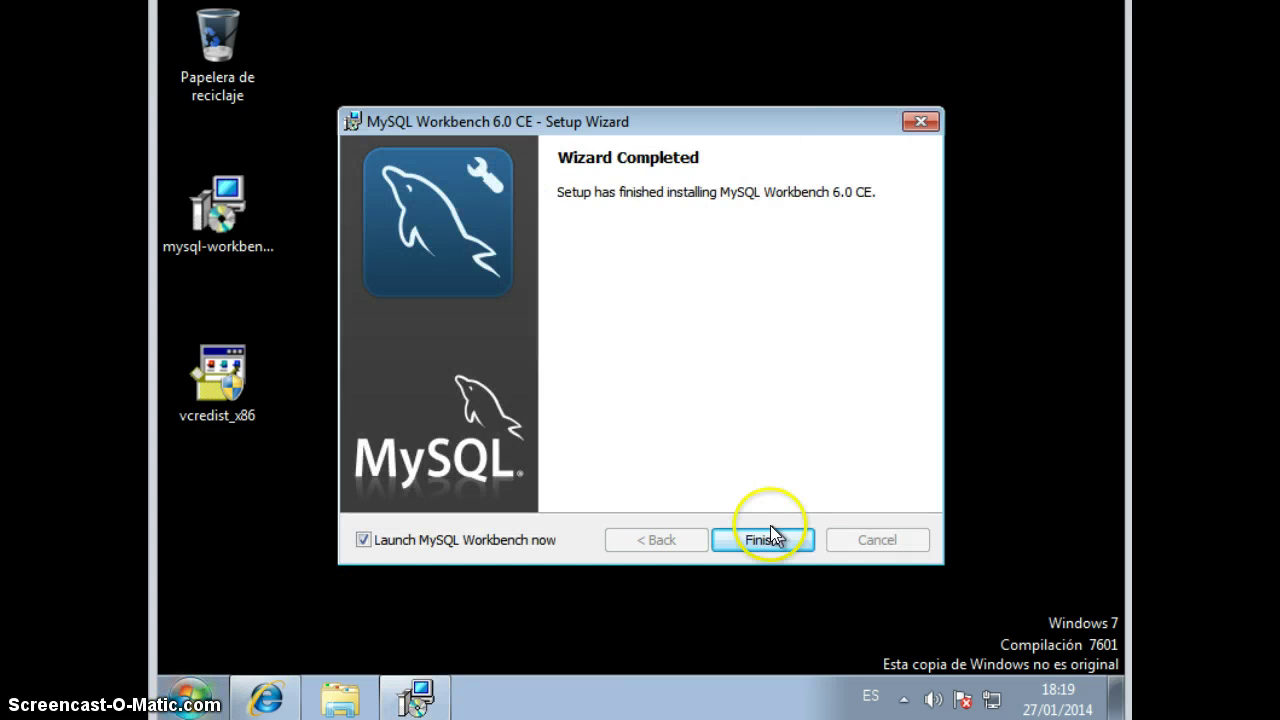
{"action": "left_click", "coordinate": [767, 538]}
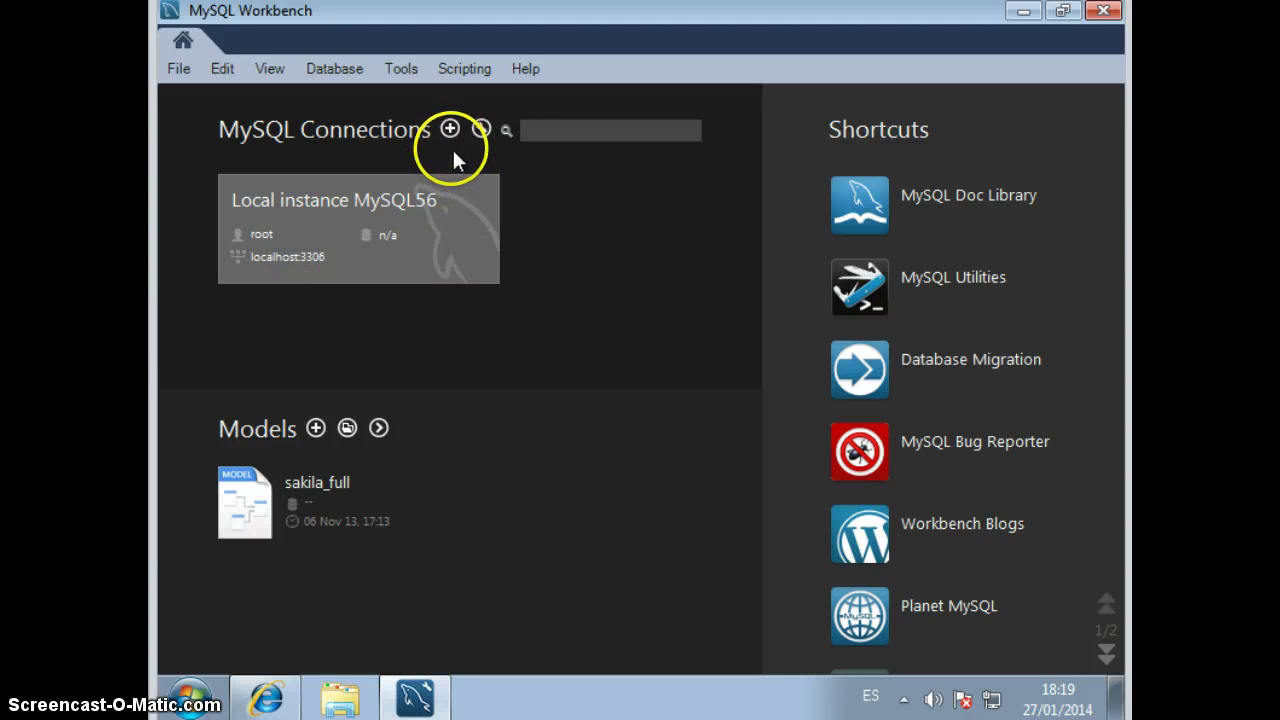
Connect to Local instance MySQL56 by entering the root account password, with the option to save it in the vault.
{"action": "left_click", "coordinate": [380, 186]}
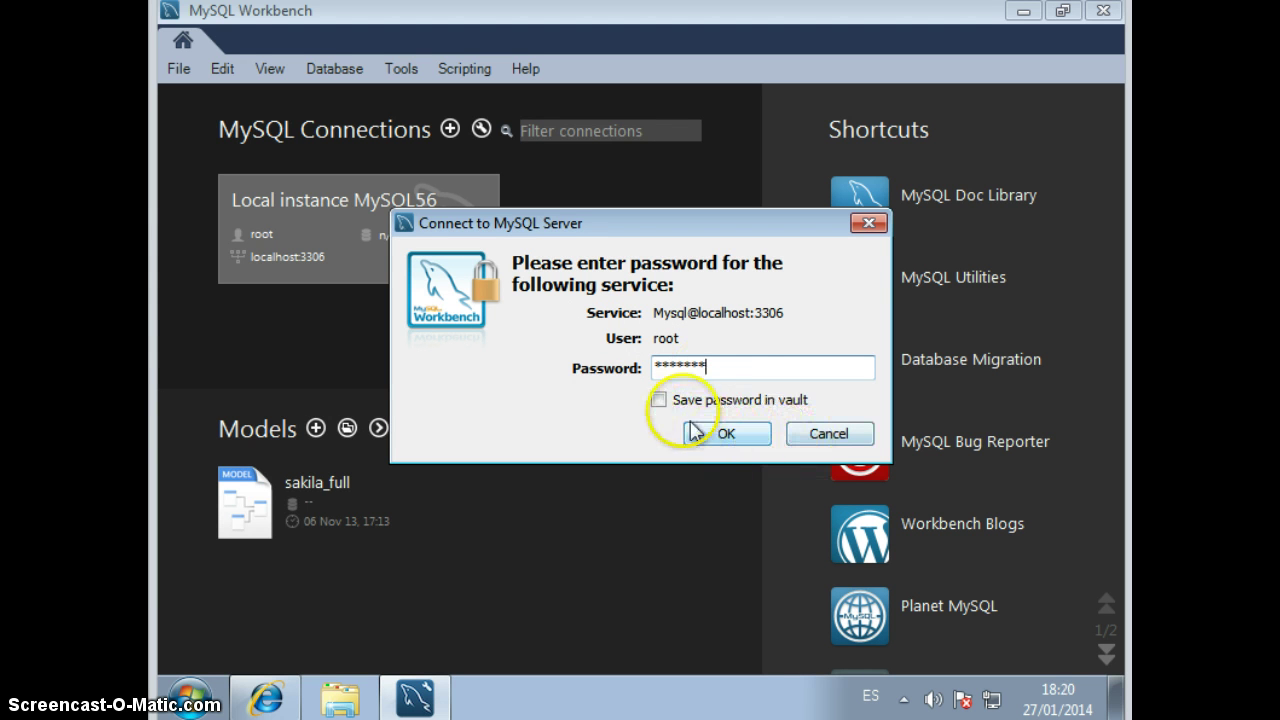
{"action": "left_click", "coordinate": [659, 400]}
{"action": "left_click", "coordinate": [710, 433]}
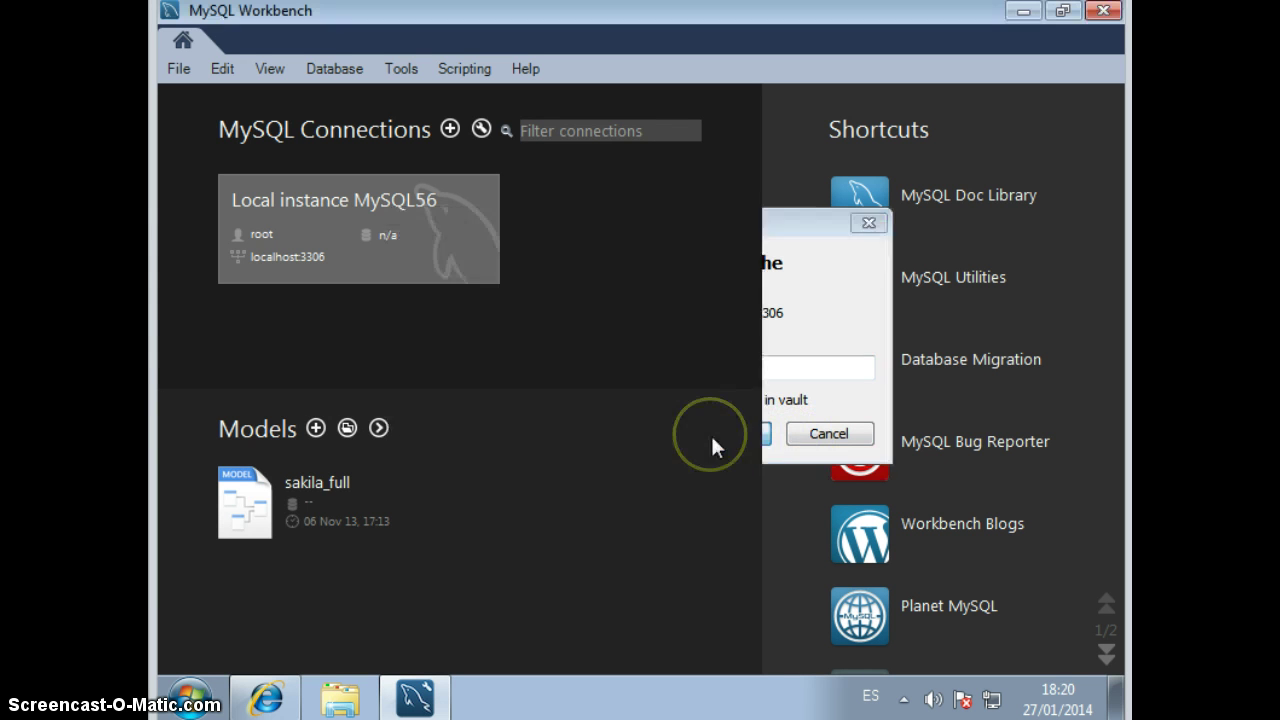